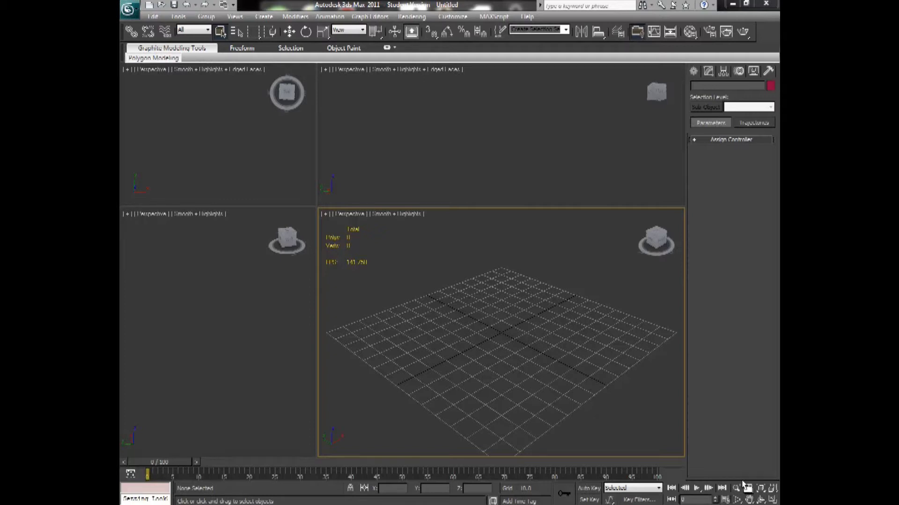
# Open the recent scene file Ebony LaceFINSHED2sss.max and show the character from the front.
pyautogui.click(128, 9)
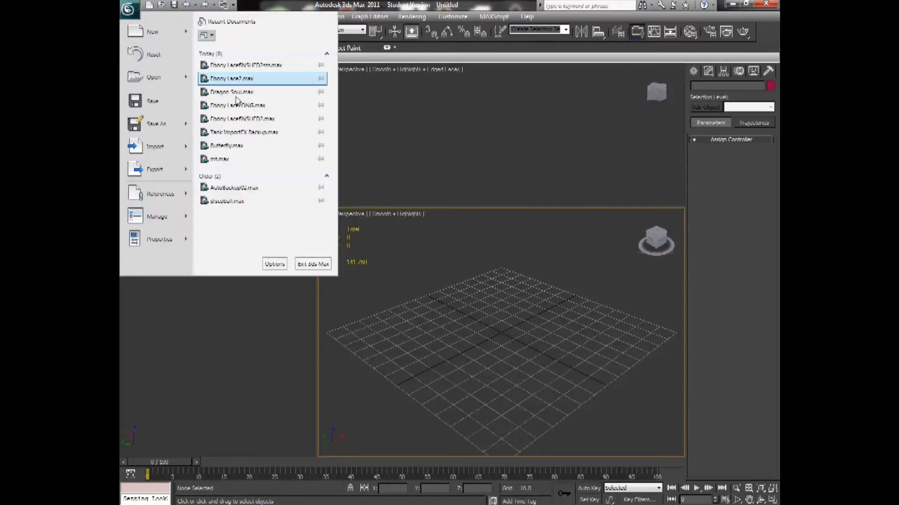
pyautogui.click(257, 66)
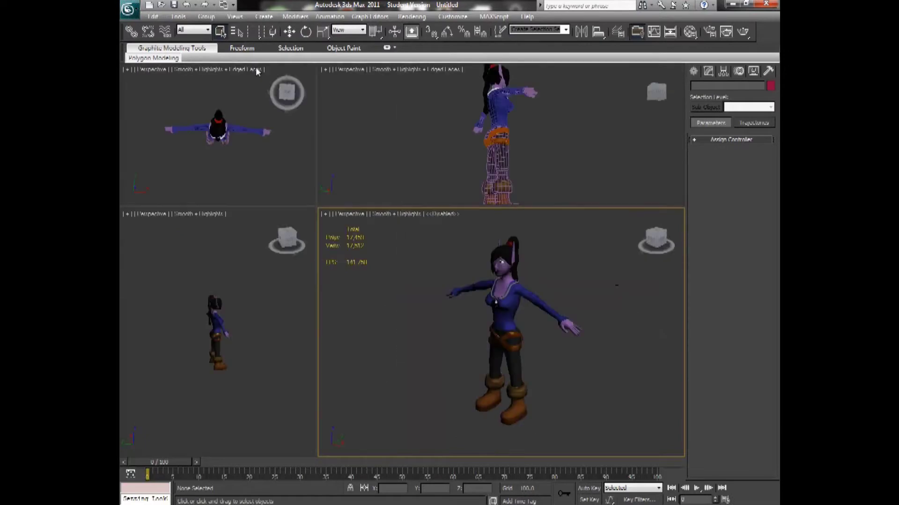
pyautogui.click(504, 263)
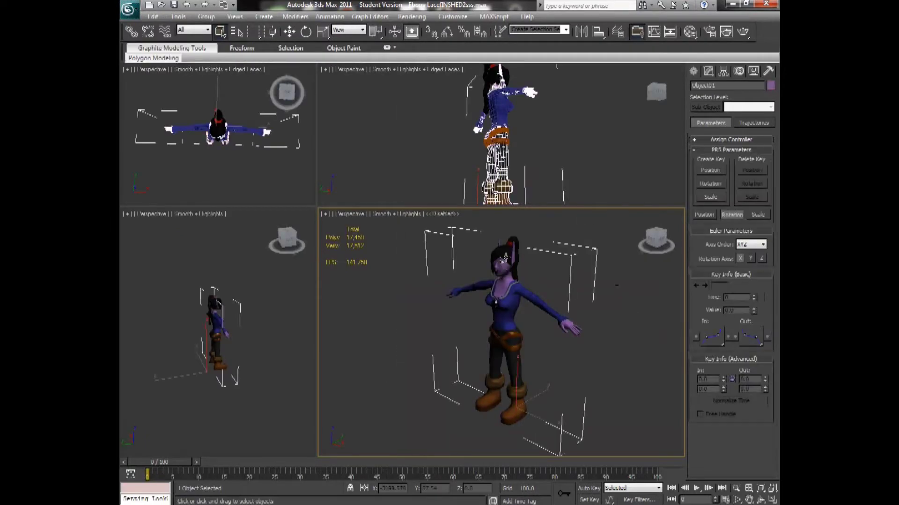
pyautogui.press('d')
pyautogui.click(653, 240)
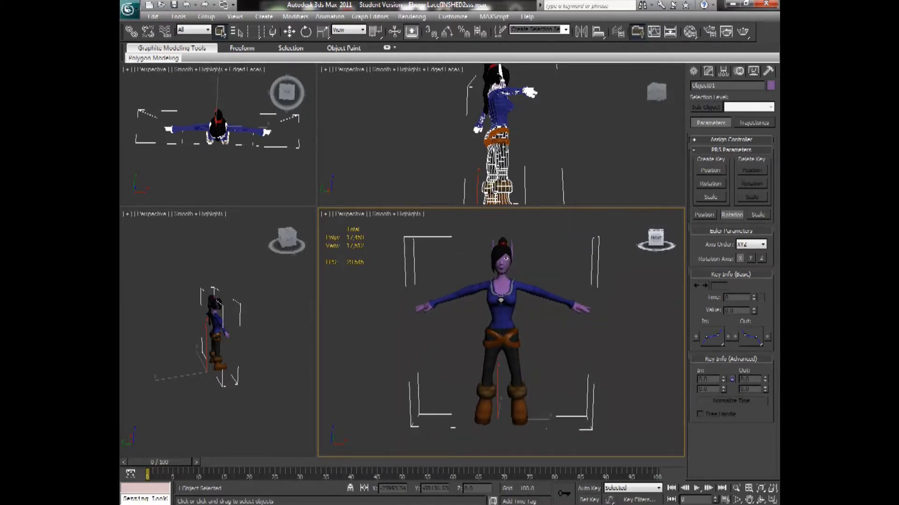
# Examine the character's visible eyeball up close and the head from an angle.
pyautogui.click(508, 258)
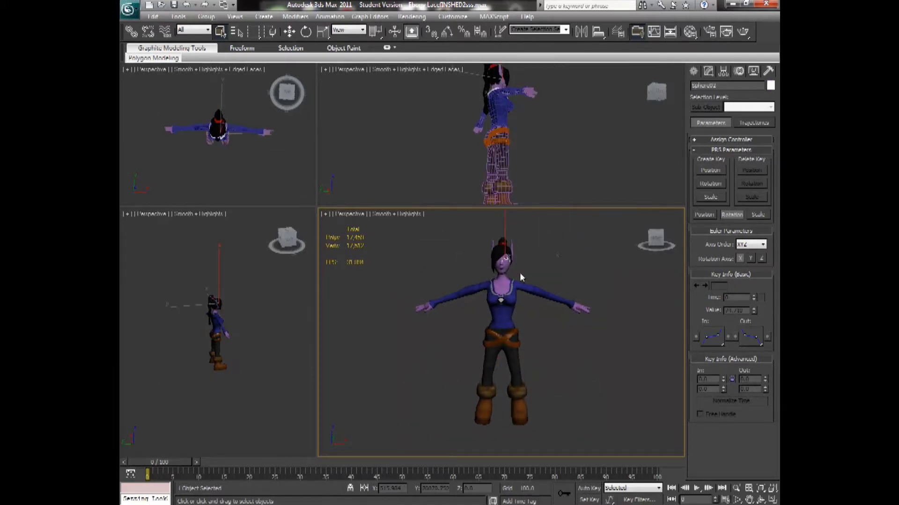
pyautogui.press('z')
pyautogui.click(737, 489)
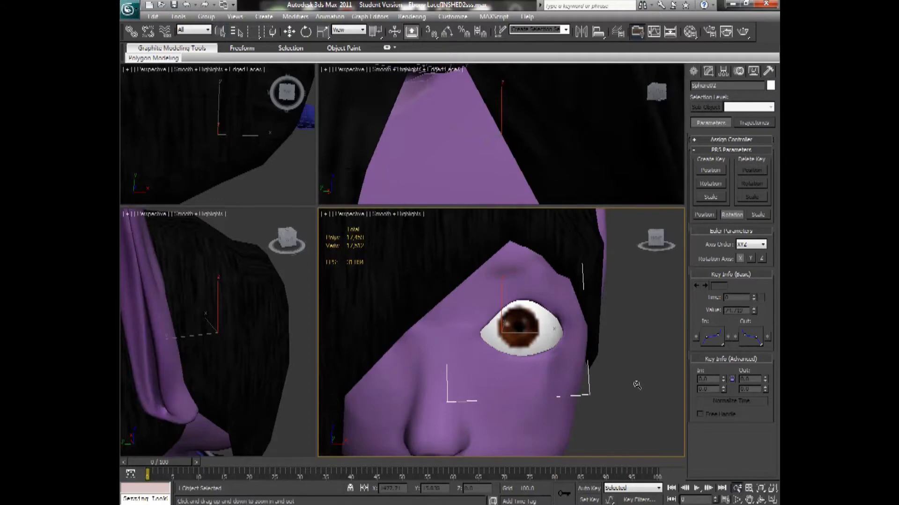
pyautogui.moveTo(629, 370); pyautogui.dragTo(590, 461)
pyautogui.moveTo(655, 240); pyautogui.dragTo(622, 254)
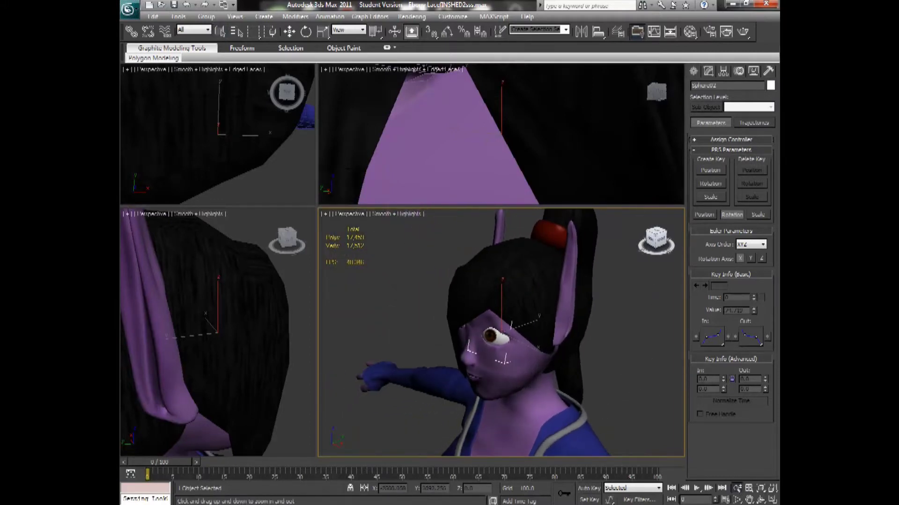
# Create a small dummy helper in front of the character, below the outstretched arm.
pyautogui.click(694, 72)
pyautogui.click(746, 88)
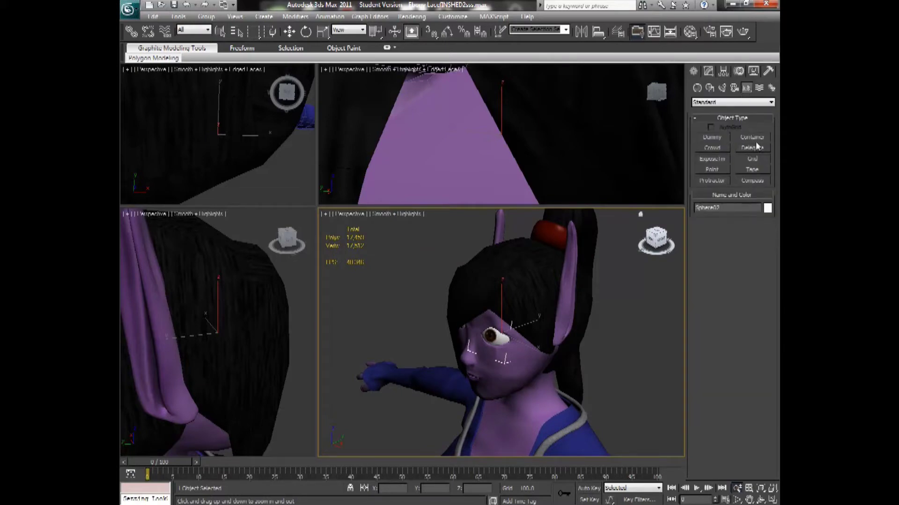
pyautogui.click(712, 137)
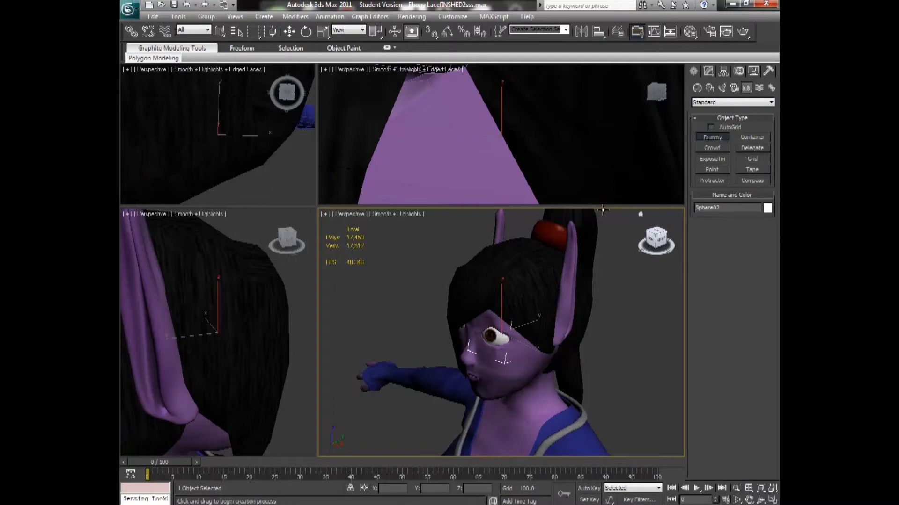
pyautogui.moveTo(400, 421); pyautogui.dragTo(434, 413)
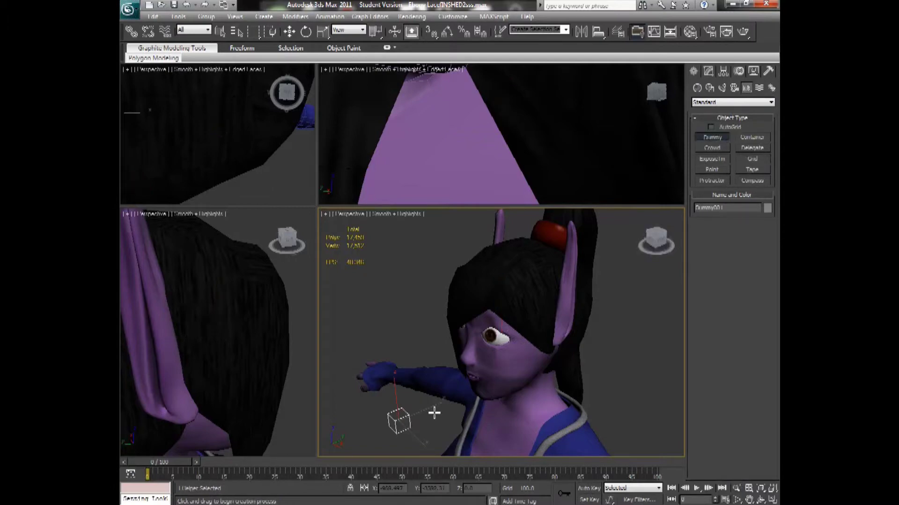
# Move the dummy across and up from the hand to the visible eye's side of the head, at about Z 1216.
pyautogui.click(289, 31)
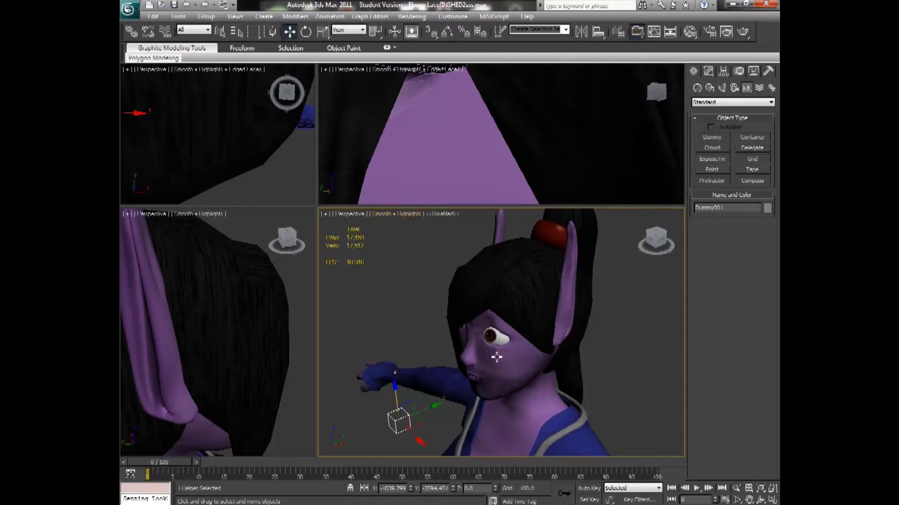
pyautogui.click(649, 244)
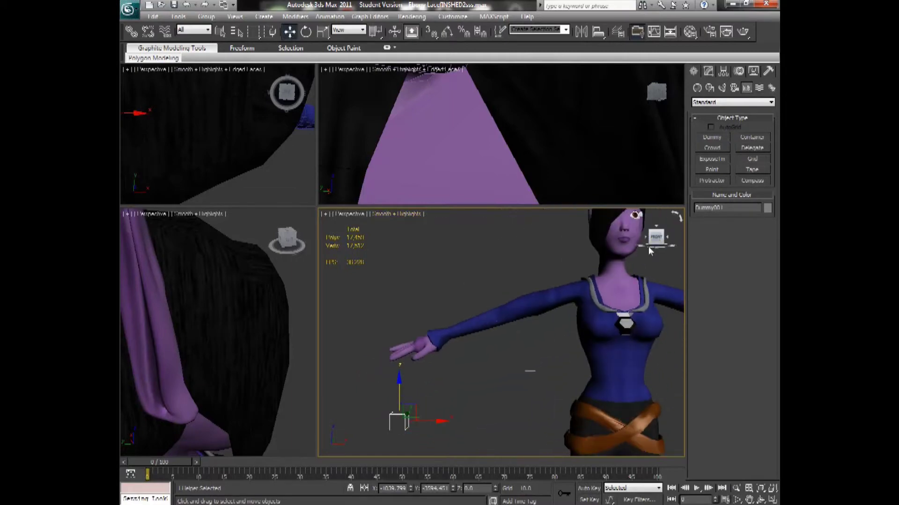
pyautogui.moveTo(399, 380); pyautogui.dragTo(686, 259)
pyautogui.press('z')
pyautogui.scroll(-3, 638, 265)
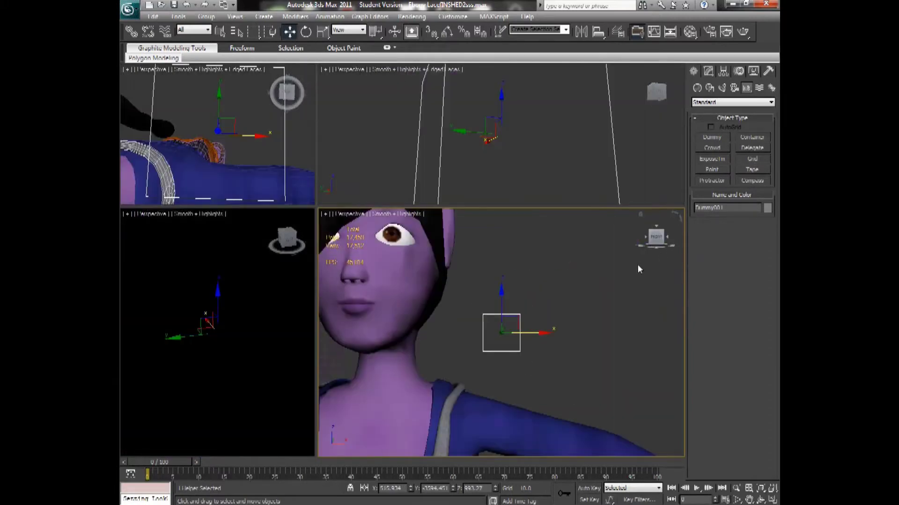
pyautogui.moveTo(509, 295); pyautogui.dragTo(509, 238)
pyautogui.moveTo(546, 276); pyautogui.dragTo(487, 276)
# Move the dummy forward, away from the face, to about Y -4317 and shift it sideways to about X 329.
pyautogui.click(656, 237)
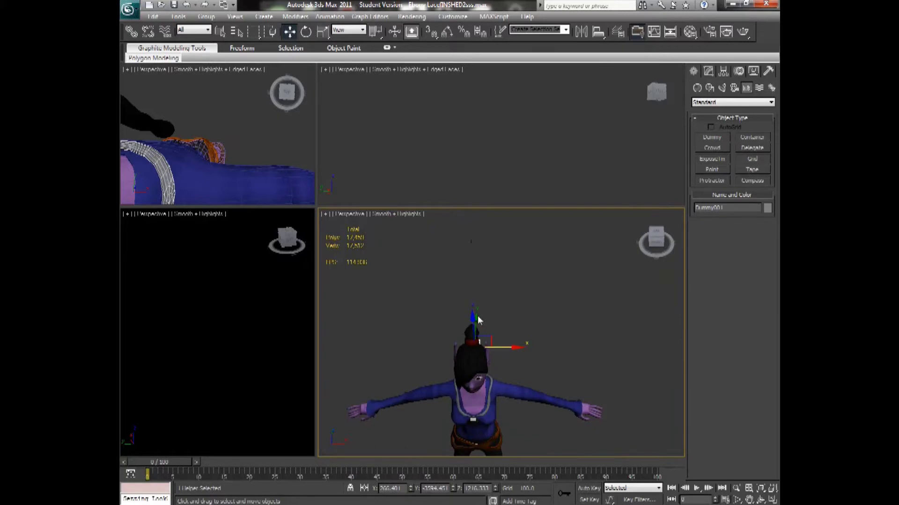
pyautogui.moveTo(477, 321); pyautogui.dragTo(514, 450)
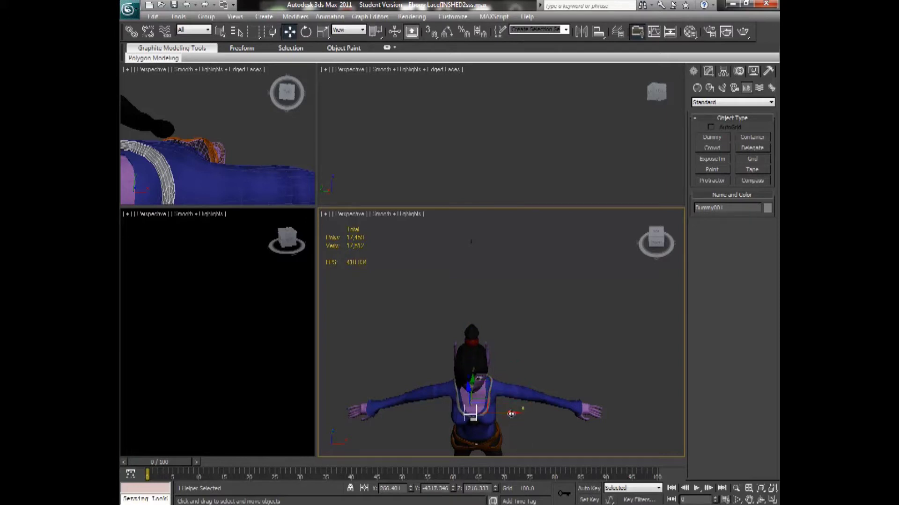
pyautogui.press('z')
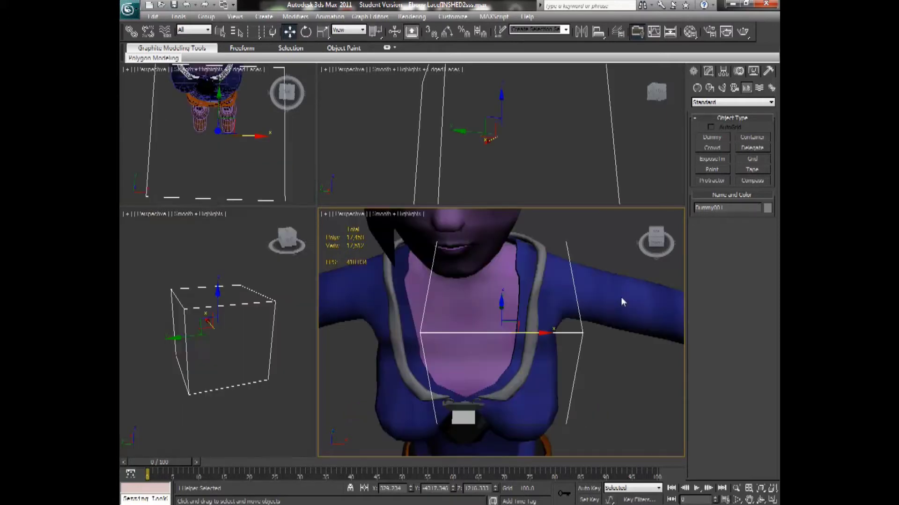
# Lower the dummy to about Z 1186 so it sits at eye height in front of the face.
pyautogui.click(650, 246)
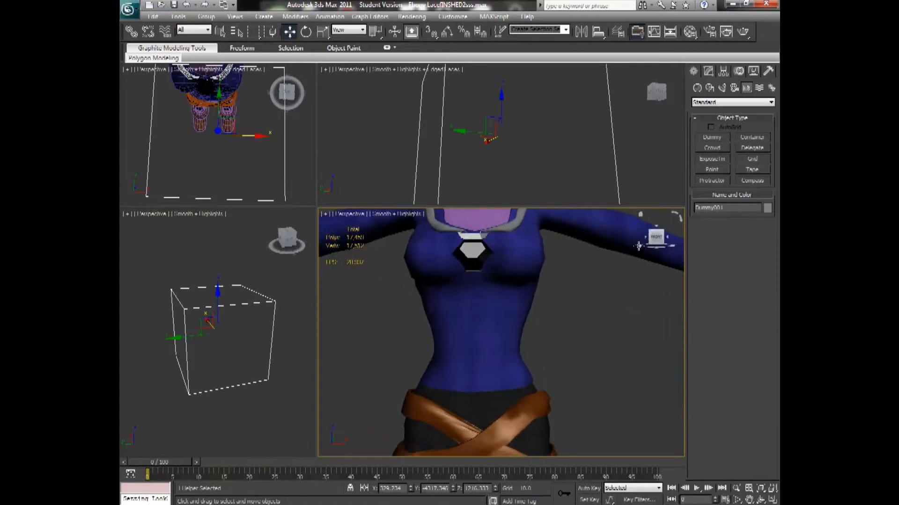
pyautogui.scroll(-5, 639, 246)
pyautogui.scroll(2, 637, 249)
pyautogui.click(748, 500)
pyautogui.moveTo(552, 349); pyautogui.dragTo(546, 459)
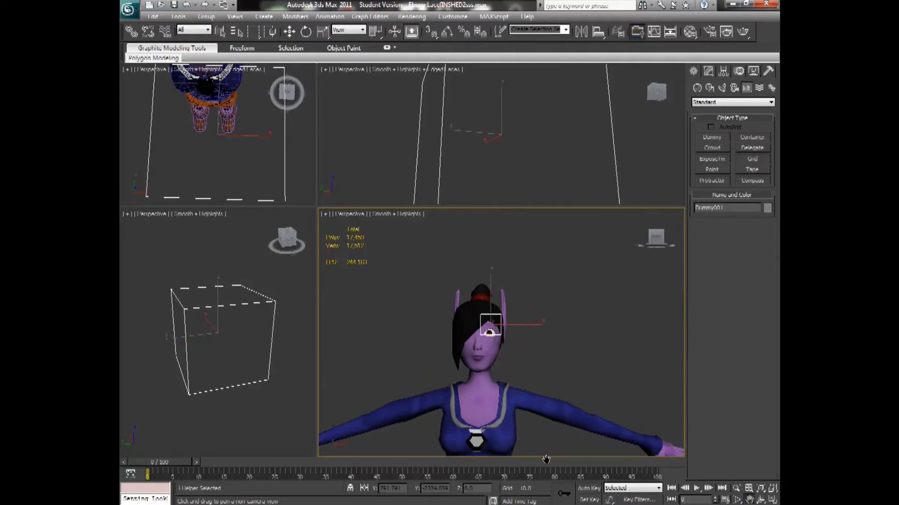
pyautogui.scroll(3, 553, 397)
pyautogui.moveTo(551, 399); pyautogui.dragTo(555, 389)
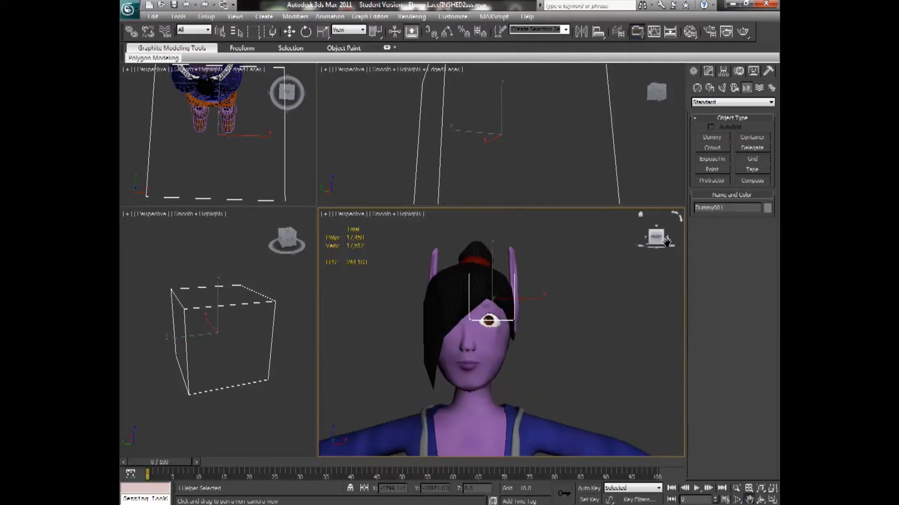
pyautogui.moveTo(659, 230); pyautogui.dragTo(644, 237)
pyautogui.moveTo(540, 304); pyautogui.dragTo(545, 266)
pyautogui.click(289, 32)
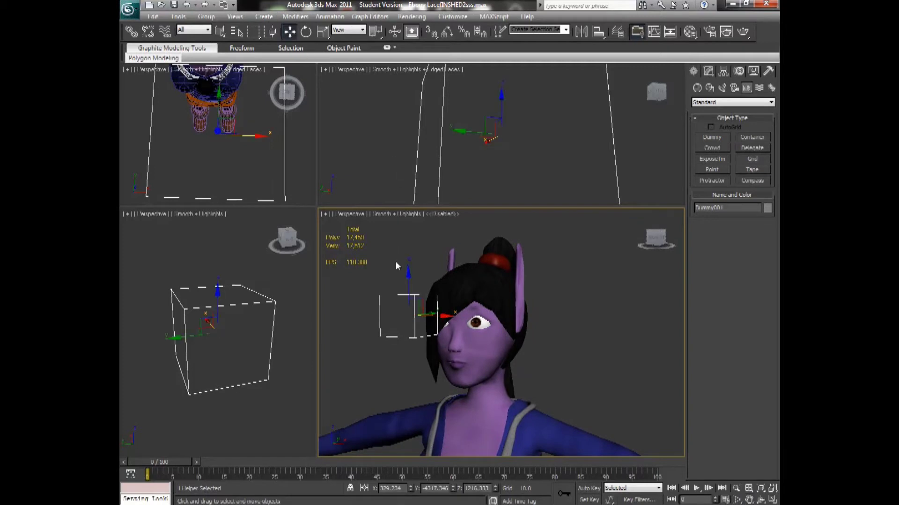
pyautogui.moveTo(408, 276); pyautogui.dragTo(408, 289)
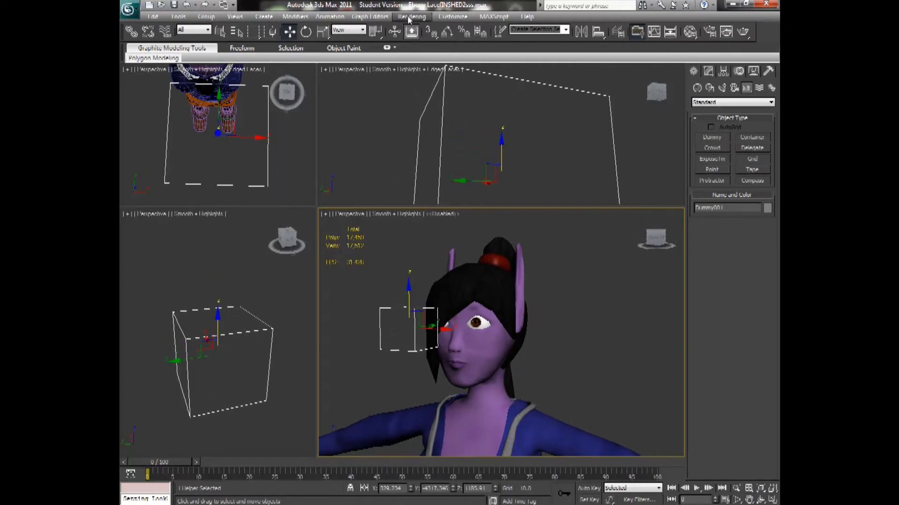
# Scale the dummy down to less than half its size and nudge it along X to about 341.
pyautogui.click(323, 31)
pyautogui.moveTo(412, 329); pyautogui.dragTo(260, 397)
pyautogui.click(290, 32)
pyautogui.moveTo(449, 335)
pyautogui.mouseDown()
pyautogui.moveTo(462, 336)
pyautogui.moveTo(451, 334)
pyautogui.mouseUp()
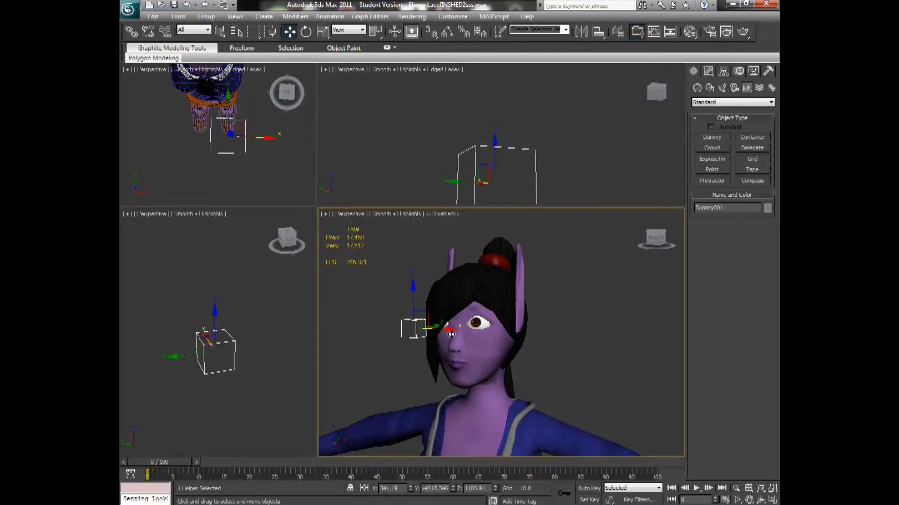
# Clone the dummy sideways as a single copy named Dummy002 for the hair-covered eye.
pyautogui.keyDown('shift'); pyautogui.moveTo(446, 330); pyautogui.dragTo(420, 324); pyautogui.keyUp('shift')
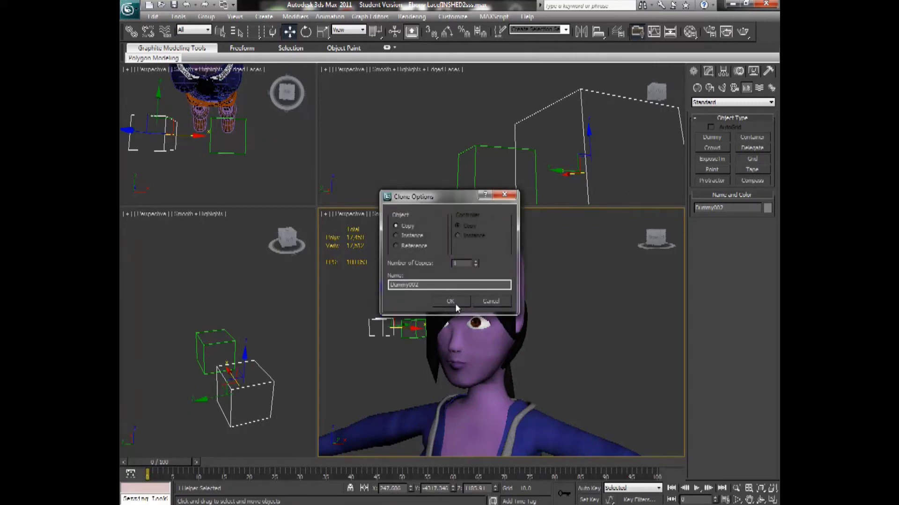
pyautogui.click(450, 302)
pyautogui.click(654, 237)
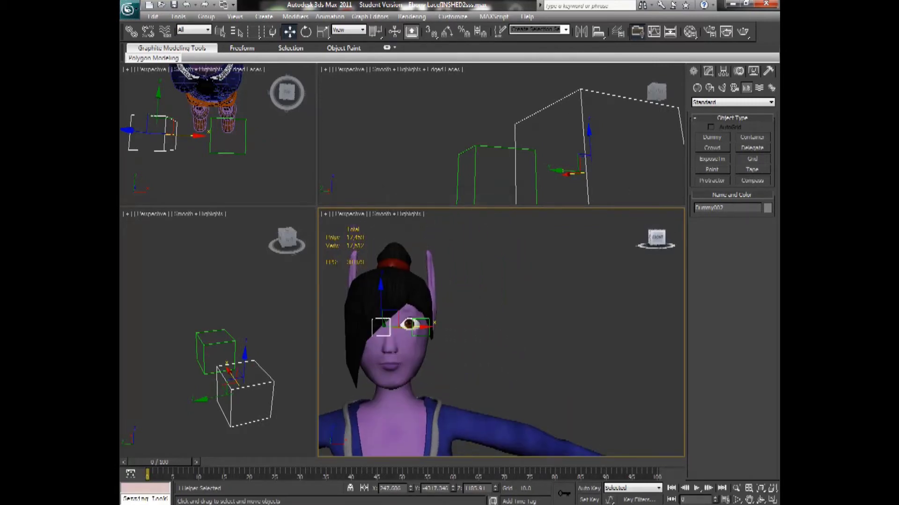
# Shift both dummies along X to line them up with the character's two eyes.
pyautogui.moveTo(426, 329); pyautogui.dragTo(407, 329)
pyautogui.click(431, 326)
pyautogui.click(428, 327)
pyautogui.moveTo(464, 329); pyautogui.dragTo(452, 329)
pyautogui.click(449, 306)
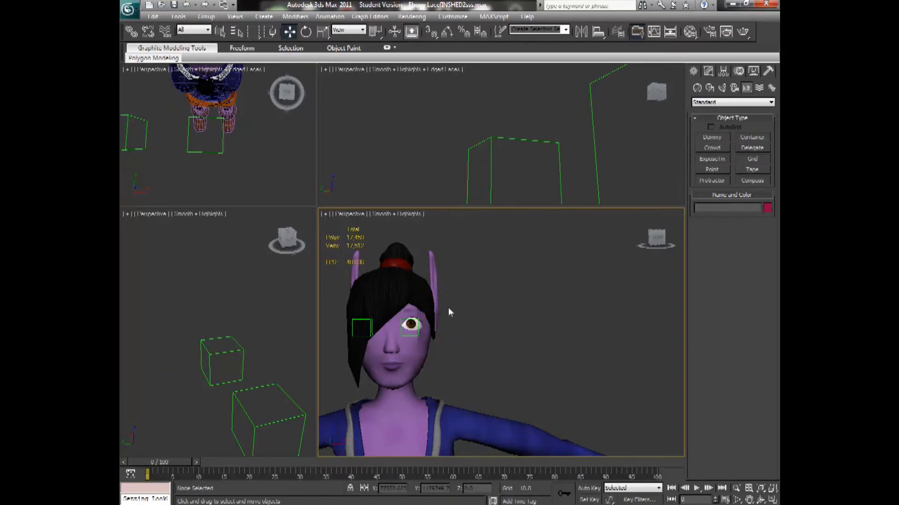
# Apply a LookAt constraint to the visible eyeball with Dummy001, the dummy in front of it, as target.
pyautogui.moveTo(659, 243); pyautogui.dragTo(554, 284)
pyautogui.click(444, 309)
pyautogui.click(330, 17)
pyautogui.moveTo(369, 74)
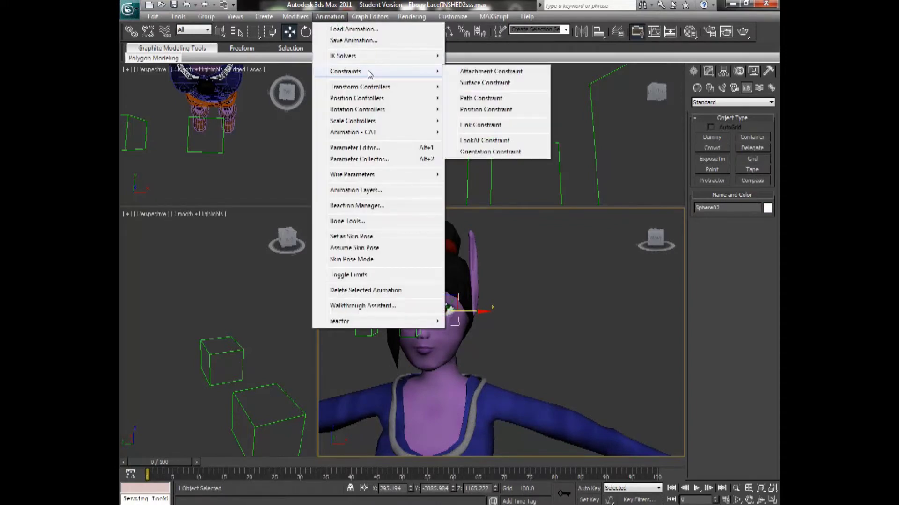
pyautogui.click(484, 141)
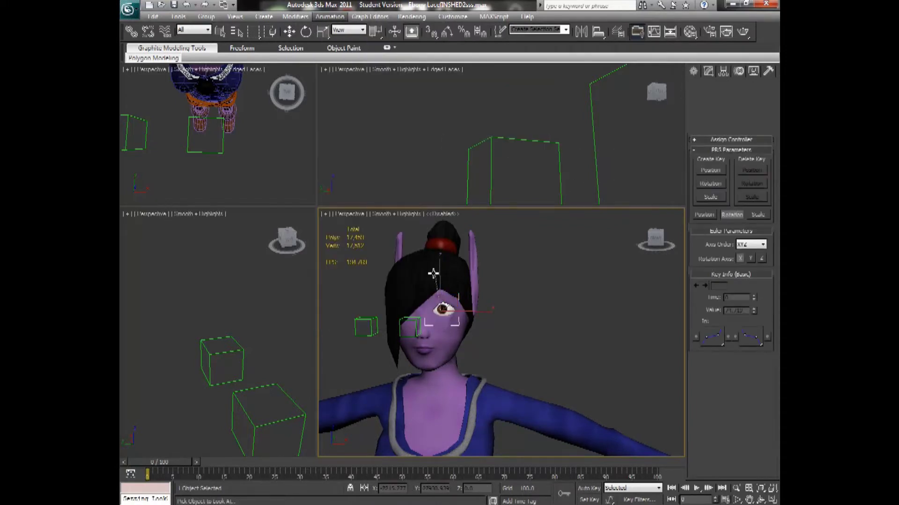
pyautogui.click(400, 331)
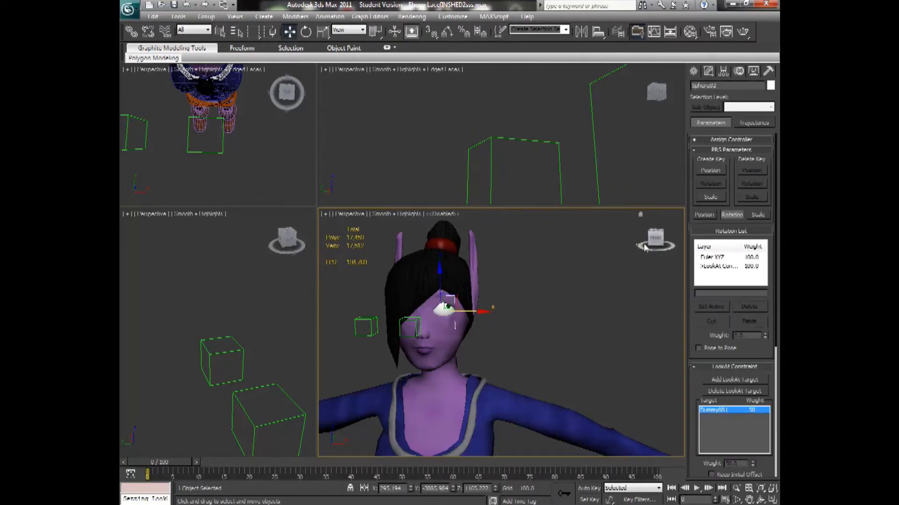
# Apply a LookAt constraint to the hair-covered eyeball with Dummy002, the dummy in front of it, as target.
pyautogui.moveTo(650, 242); pyautogui.dragTo(638, 250)
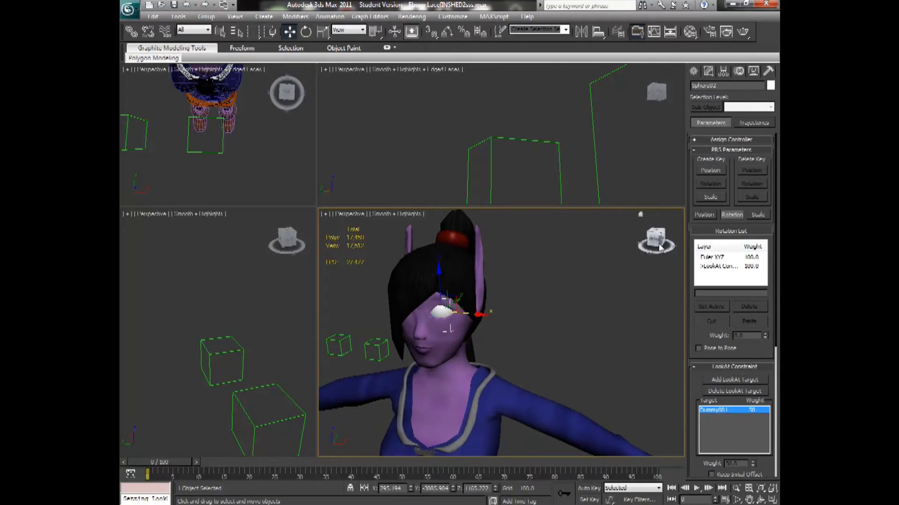
pyautogui.moveTo(658, 245); pyautogui.dragTo(655, 233)
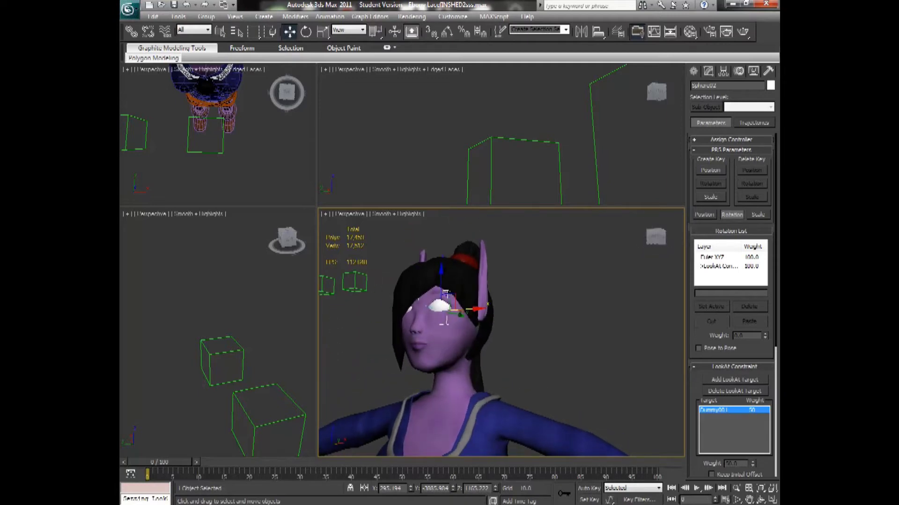
pyautogui.click(750, 500)
pyautogui.moveTo(481, 297); pyautogui.dragTo(517, 298)
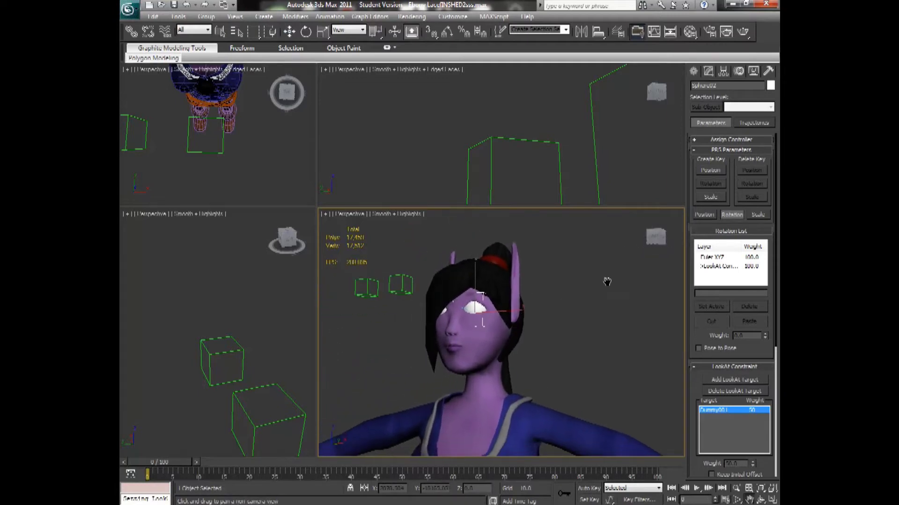
pyautogui.moveTo(652, 241); pyautogui.dragTo(657, 243)
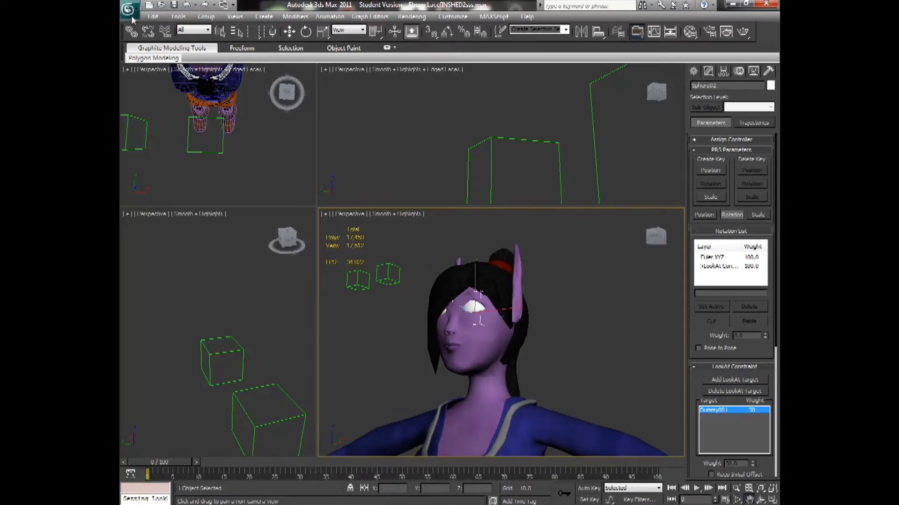
pyautogui.click(219, 33)
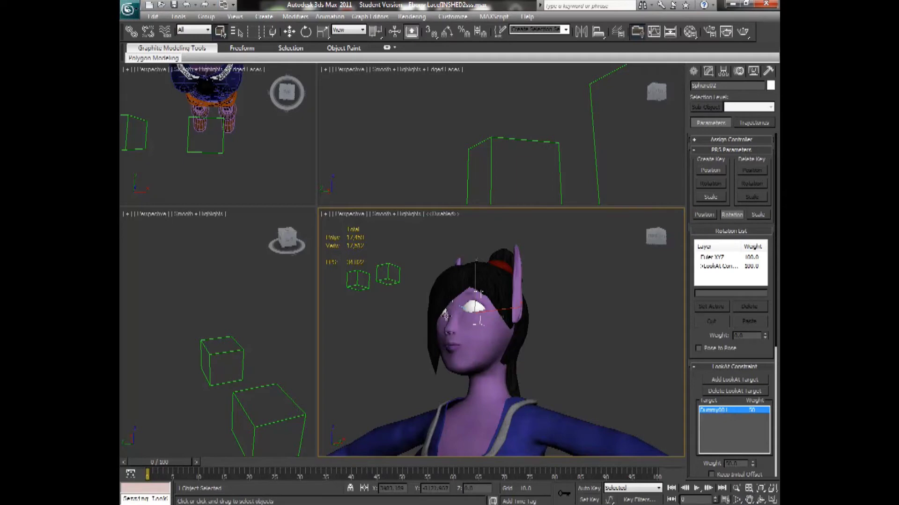
pyautogui.click(444, 311)
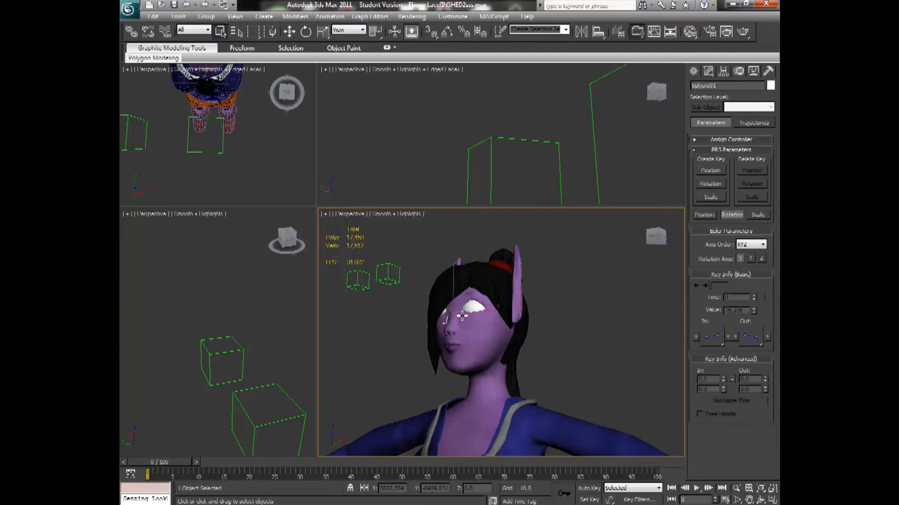
pyautogui.click(330, 16)
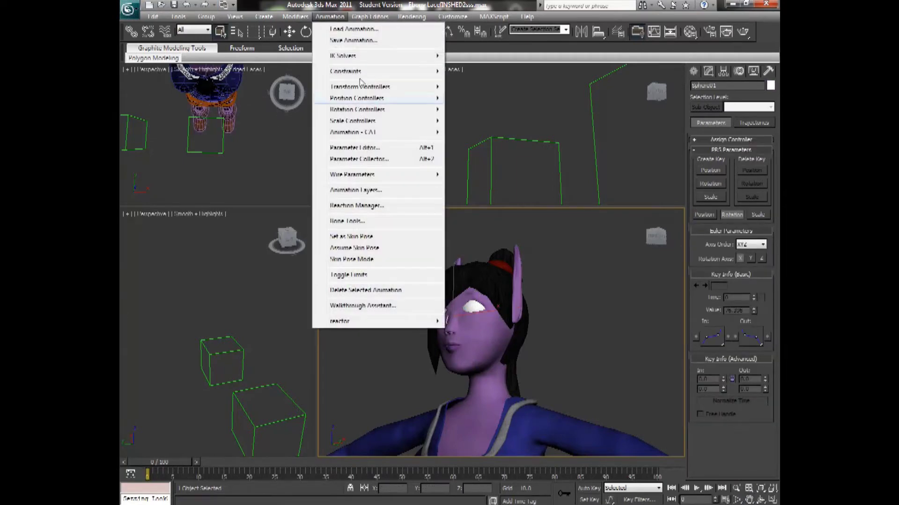
pyautogui.moveTo(368, 82)
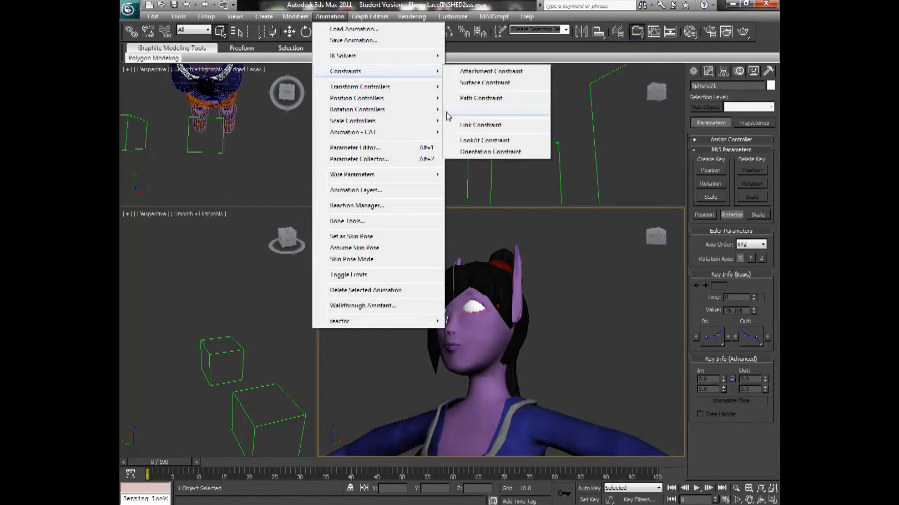
pyautogui.click(473, 139)
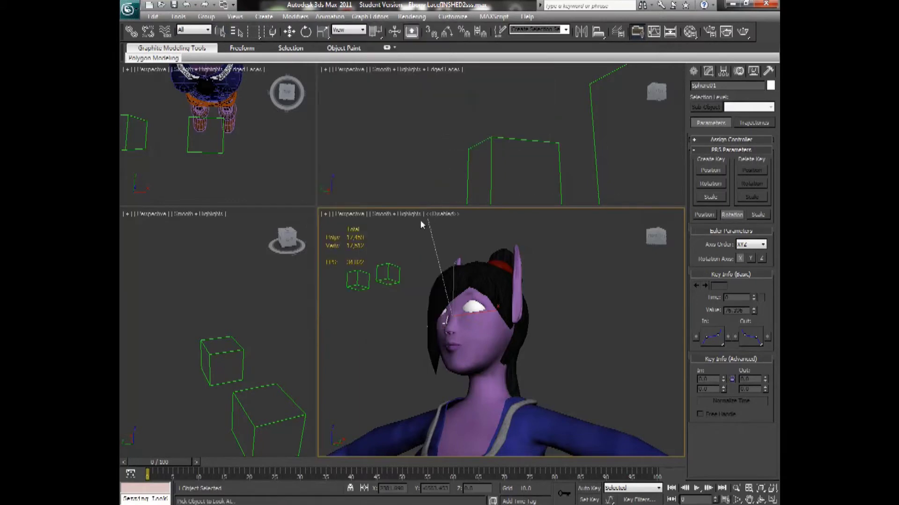
pyautogui.click(348, 275)
# Rotate only the pivot of the visible eyeball until its brown iris faces forward in the eye opening.
pyautogui.click(657, 239)
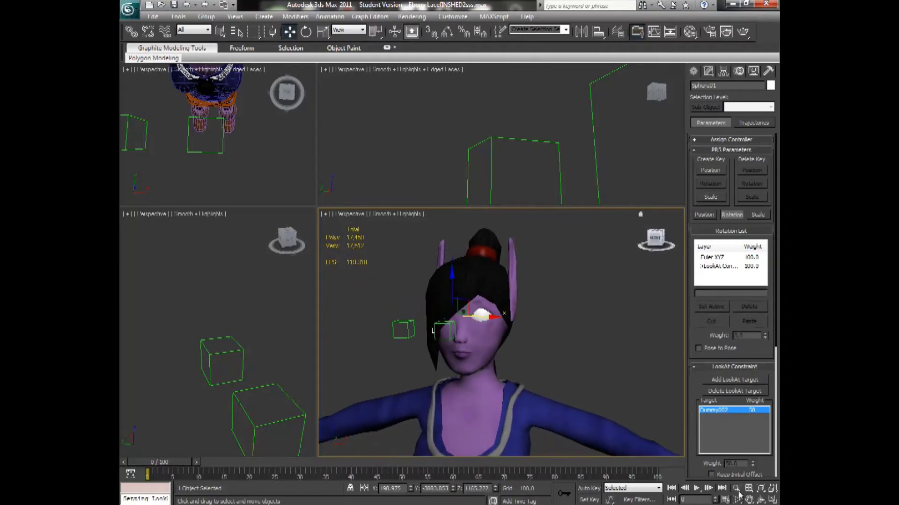
pyautogui.click(220, 32)
pyautogui.click(483, 314)
pyautogui.press('z')
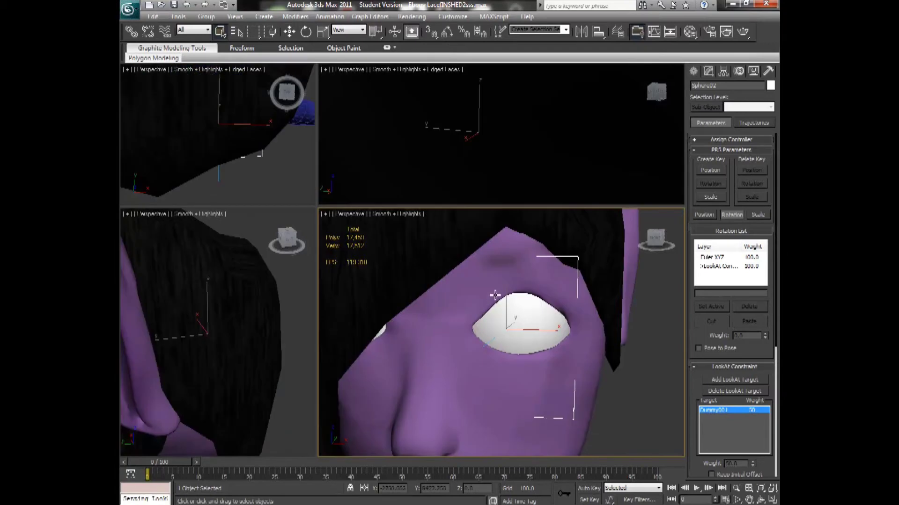
pyautogui.click(723, 71)
pyautogui.click(735, 135)
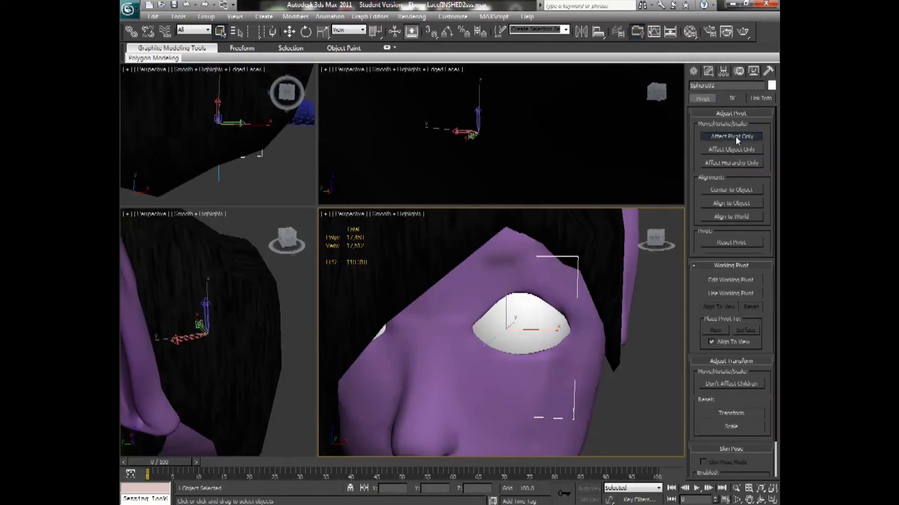
pyautogui.click(305, 31)
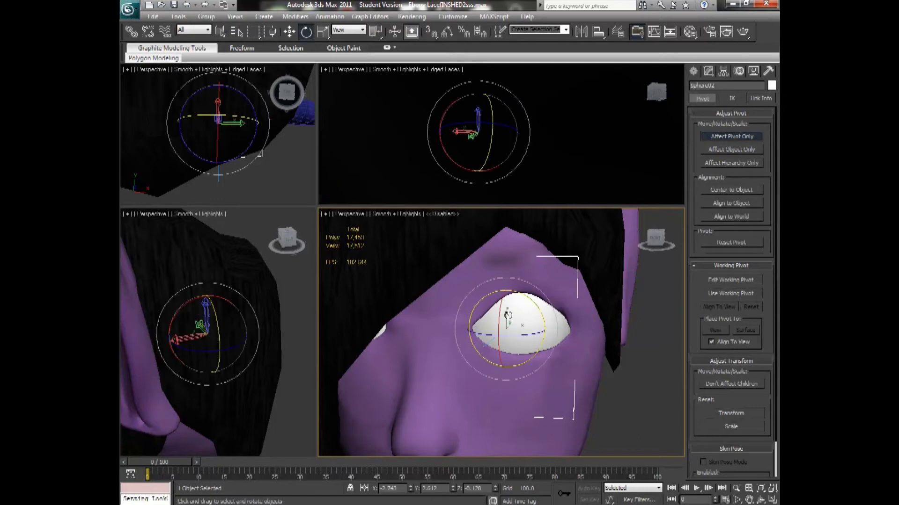
pyautogui.moveTo(511, 359); pyautogui.dragTo(495, 45)
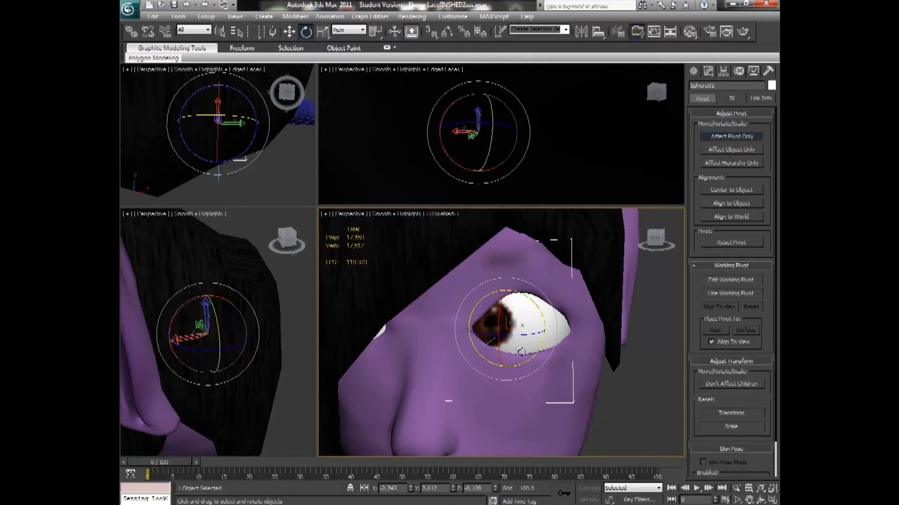
pyautogui.moveTo(517, 337); pyautogui.dragTo(500, 338)
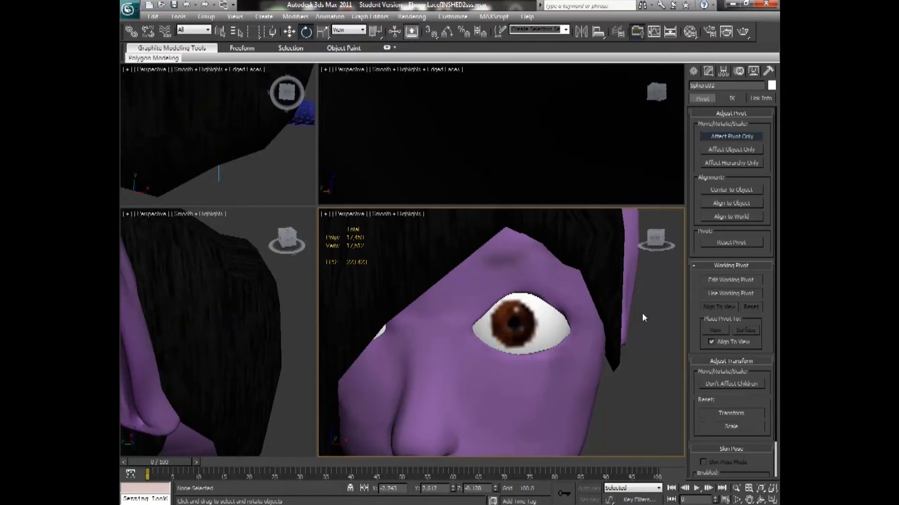
pyautogui.click(644, 313)
pyautogui.scroll(-5, 638, 319)
pyautogui.scroll(3, 638, 322)
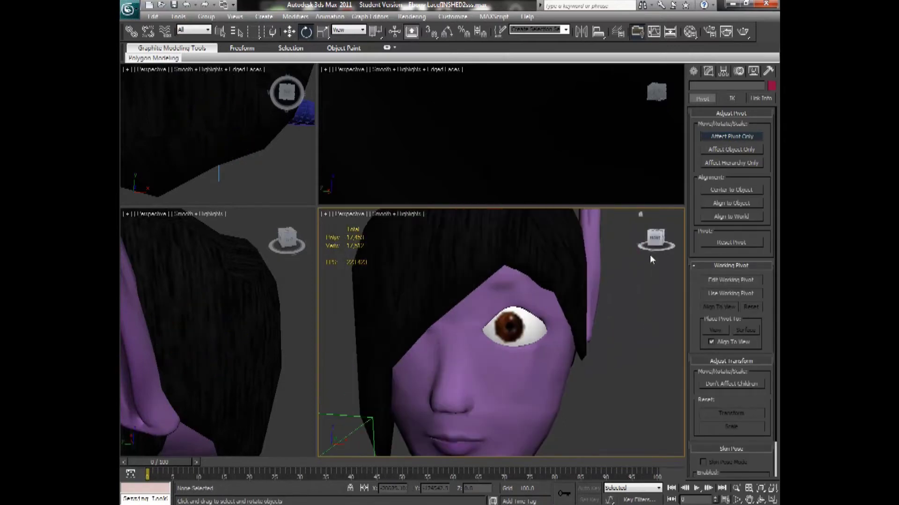
# Hide the character's hair to expose the covered eyeball.
pyautogui.moveTo(654, 238)
pyautogui.mouseDown()
pyautogui.moveTo(638, 238)
pyautogui.moveTo(664, 237)
pyautogui.moveTo(654, 241)
pyautogui.mouseUp()
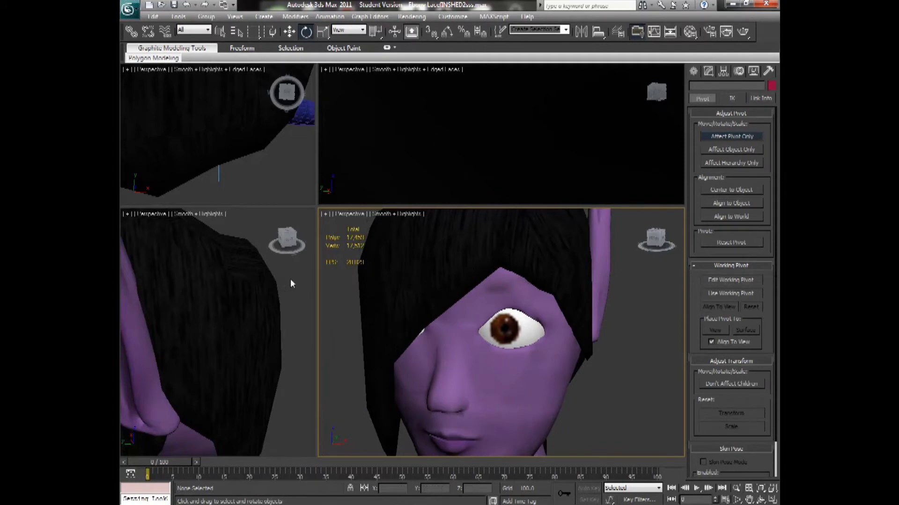
pyautogui.click(220, 32)
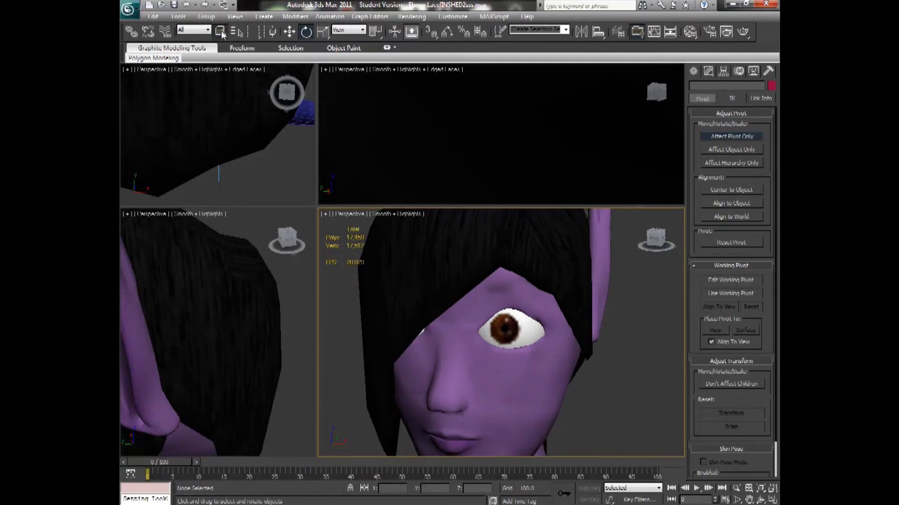
pyautogui.click(394, 283)
pyautogui.rightClick(397, 330)
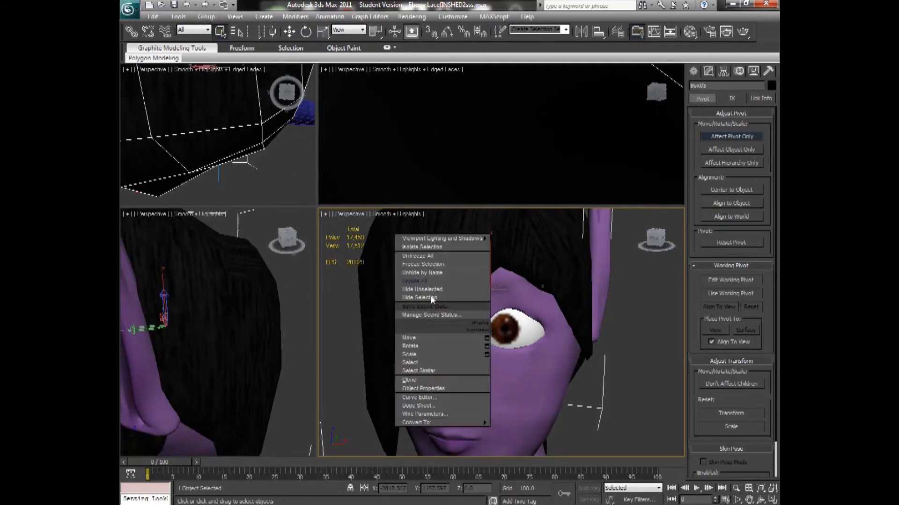
pyautogui.click(446, 299)
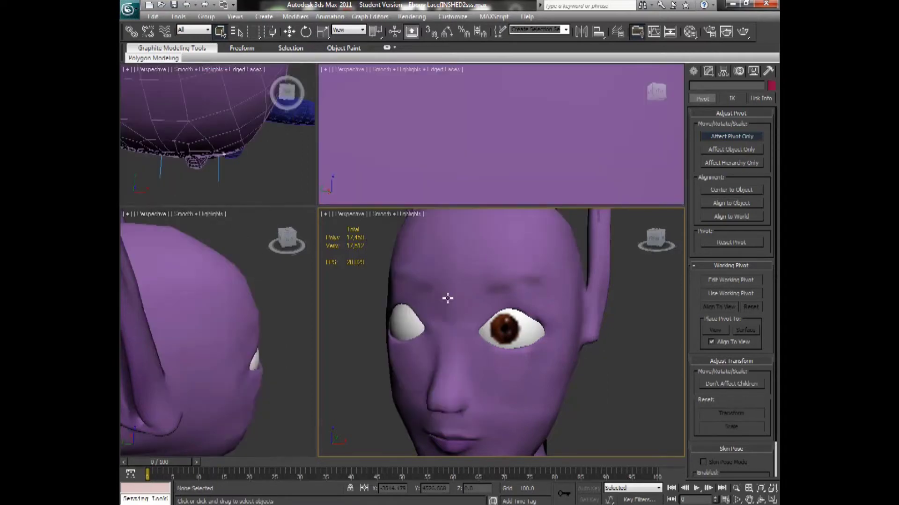
# Rotate the pivot of the newly exposed eyeball until its iris faces forward like the other eye.
pyautogui.click(414, 327)
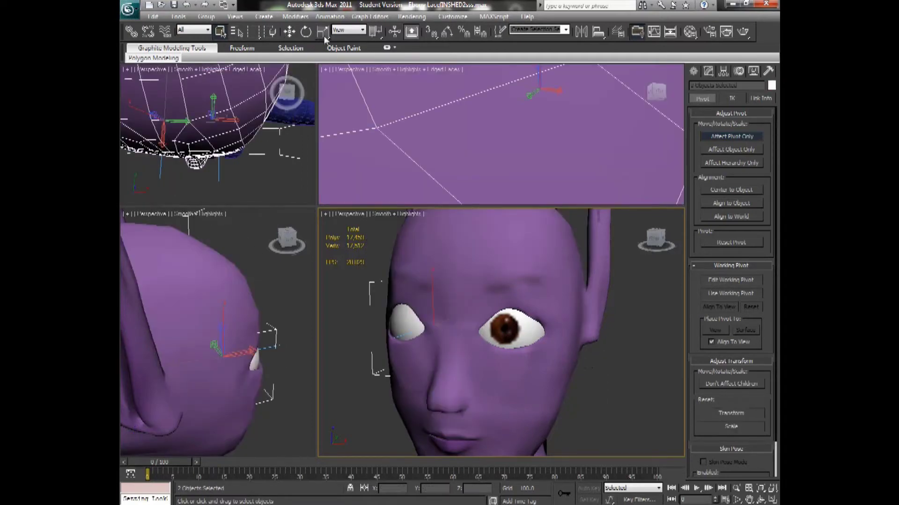
pyautogui.click(306, 31)
pyautogui.moveTo(418, 333); pyautogui.dragTo(425, 245)
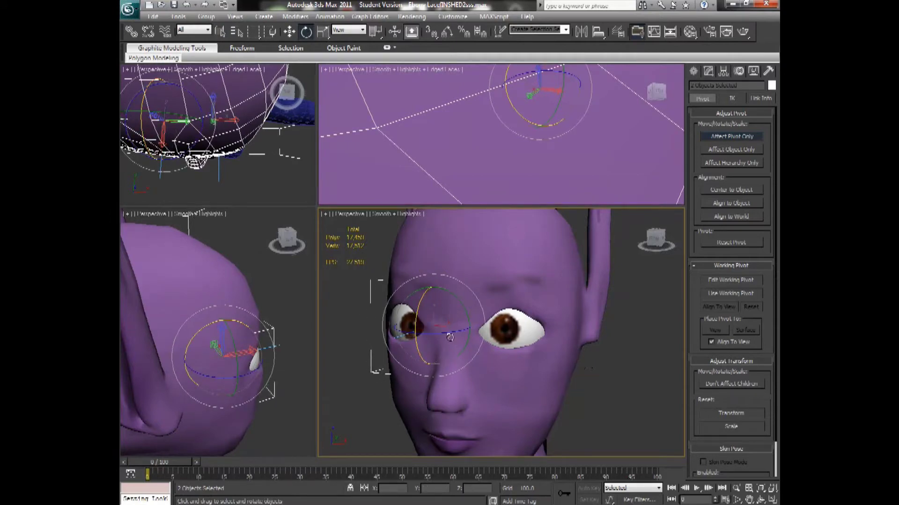
pyautogui.moveTo(456, 338); pyautogui.dragTo(456, 340)
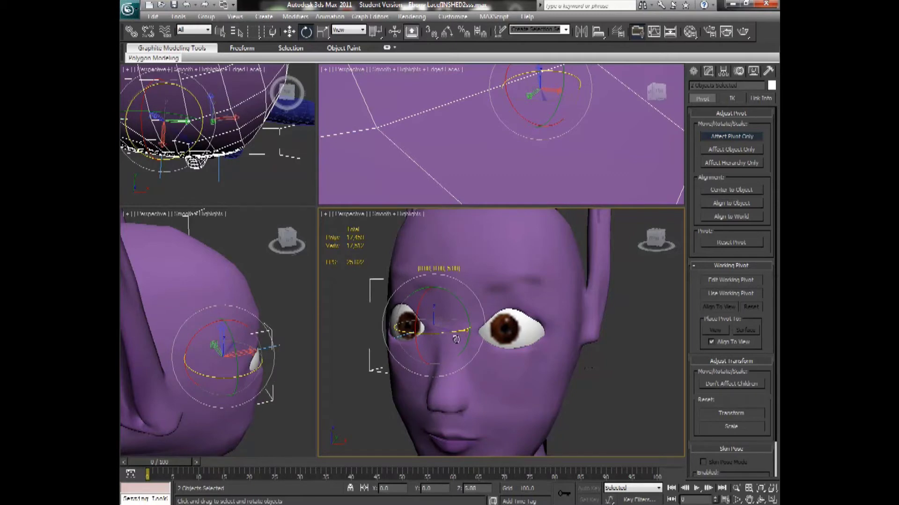
pyautogui.click(659, 239)
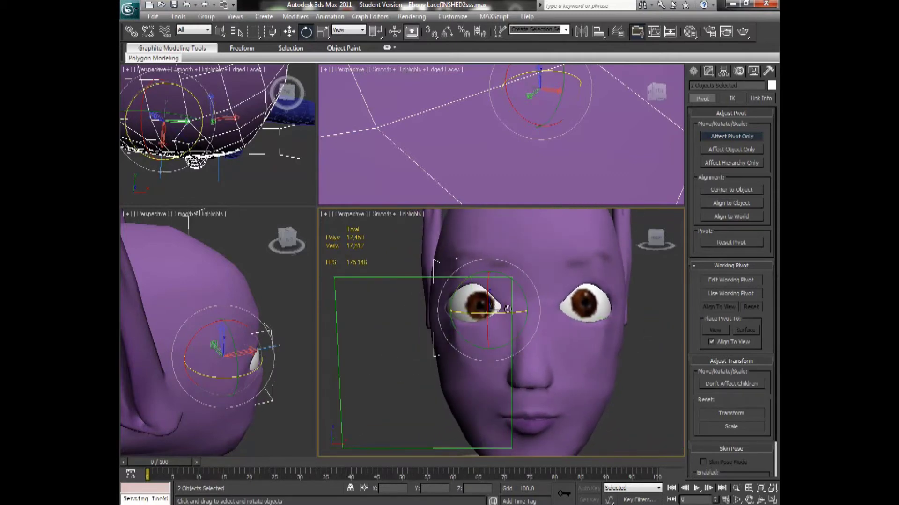
pyautogui.moveTo(507, 313)
pyautogui.mouseDown()
pyautogui.moveTo(515, 313)
pyautogui.moveTo(486, 293)
pyautogui.moveTo(513, 314)
pyautogui.mouseUp()
pyautogui.click(655, 294)
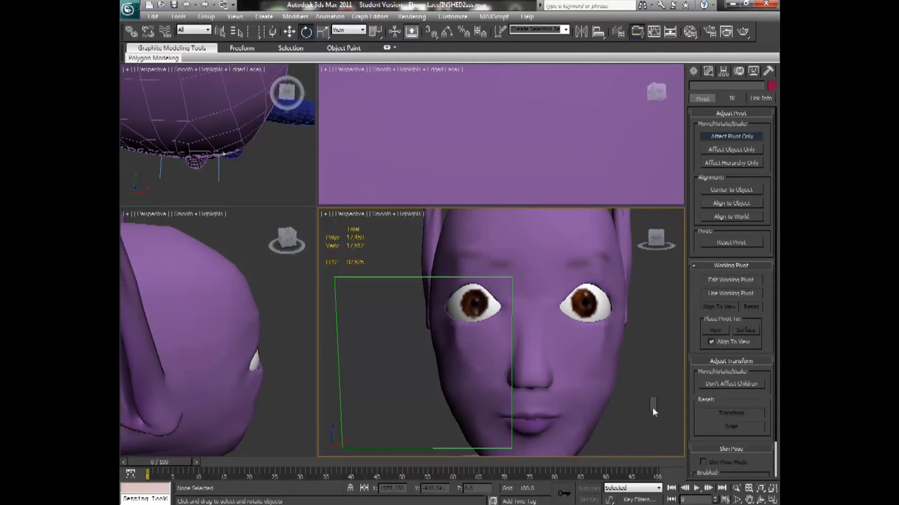
pyautogui.rightClick(635, 407)
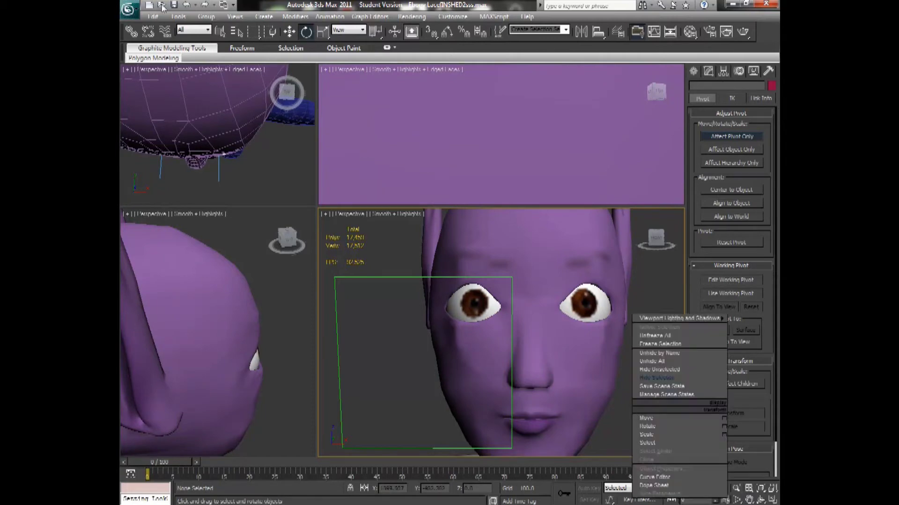
pyautogui.click(217, 33)
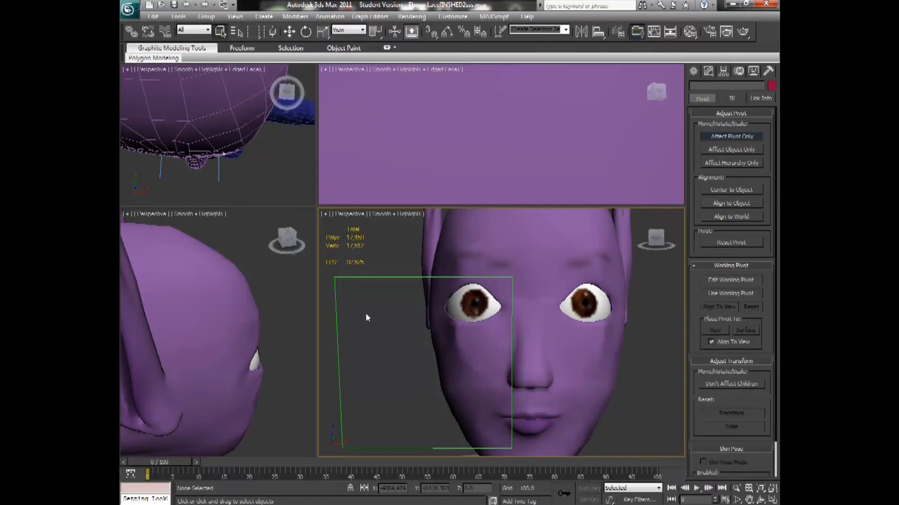
pyautogui.rightClick(389, 302)
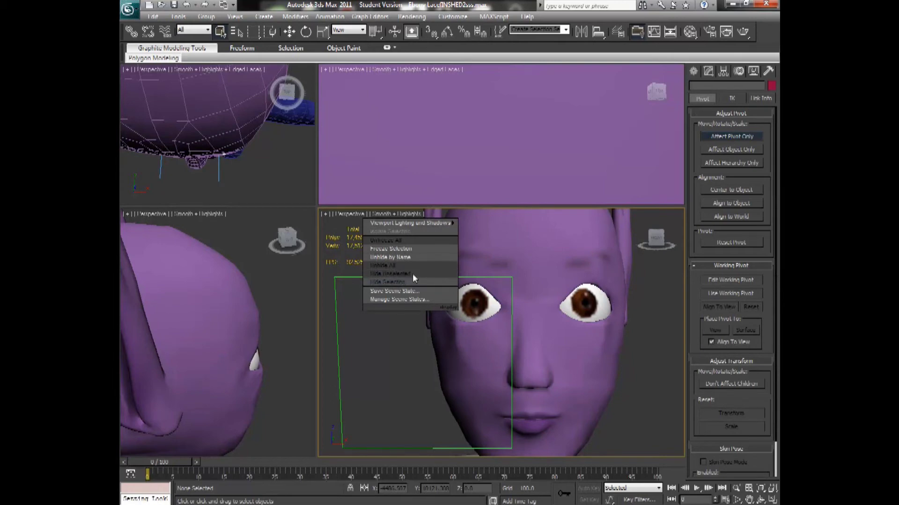
pyautogui.click(412, 274)
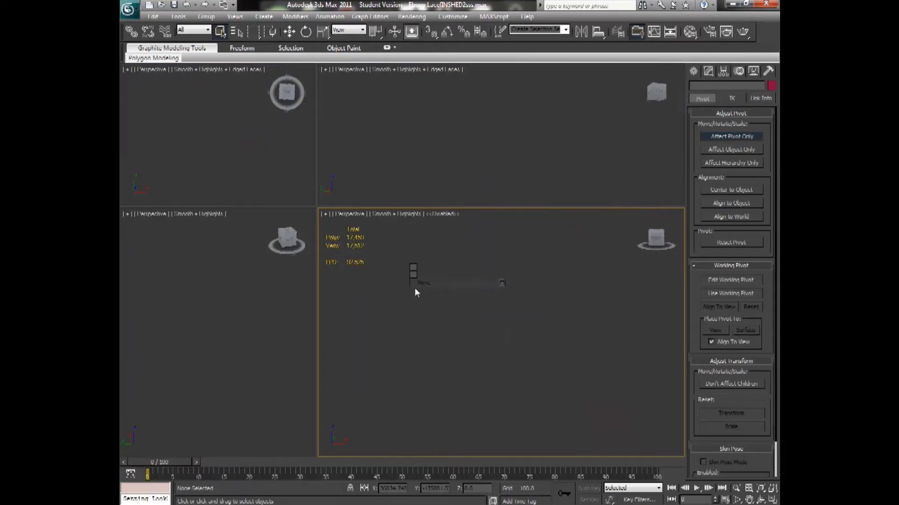
pyautogui.hotkey('ctrl', 'z')
# Unhide all hidden objects to bring back the character's hair.
pyautogui.rightClick(405, 343)
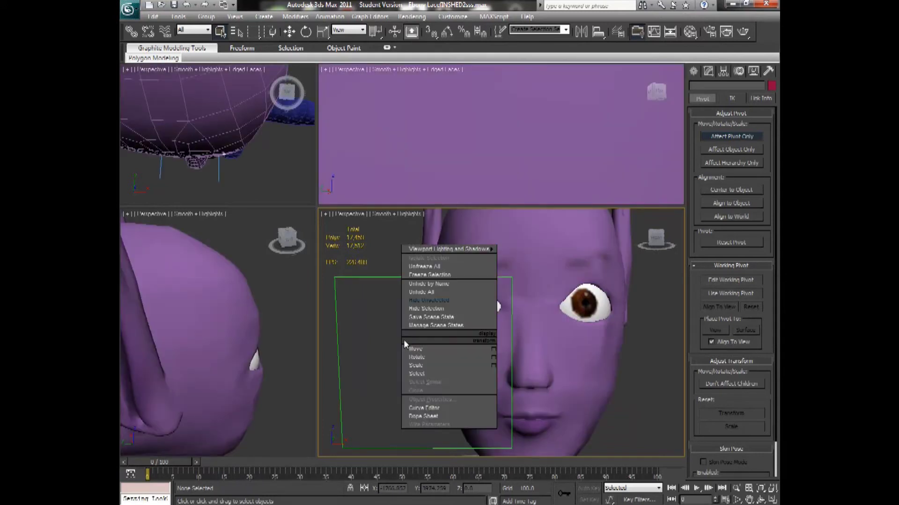
pyautogui.click(424, 293)
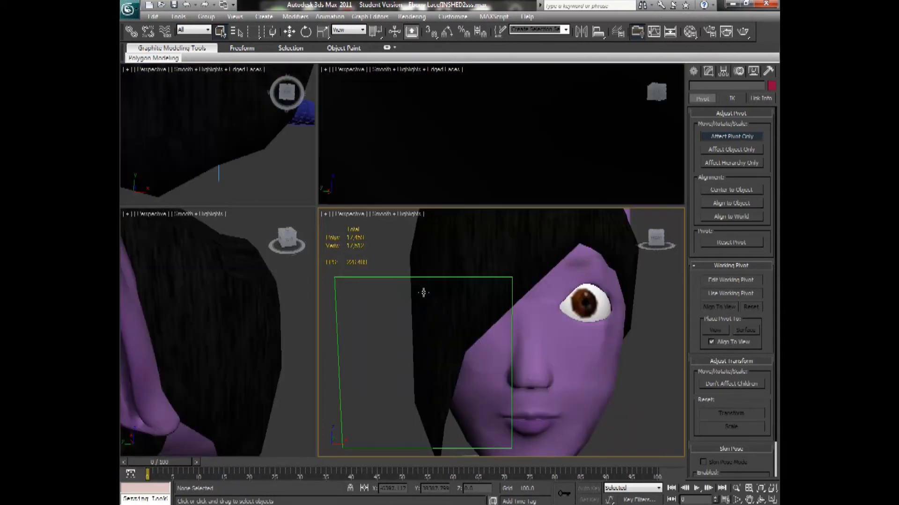
pyautogui.click(627, 324)
# Select both eye dummies and try to move their pivots down together, undoing the move.
pyautogui.moveTo(654, 239); pyautogui.dragTo(647, 241)
pyautogui.scroll(-3, 647, 240)
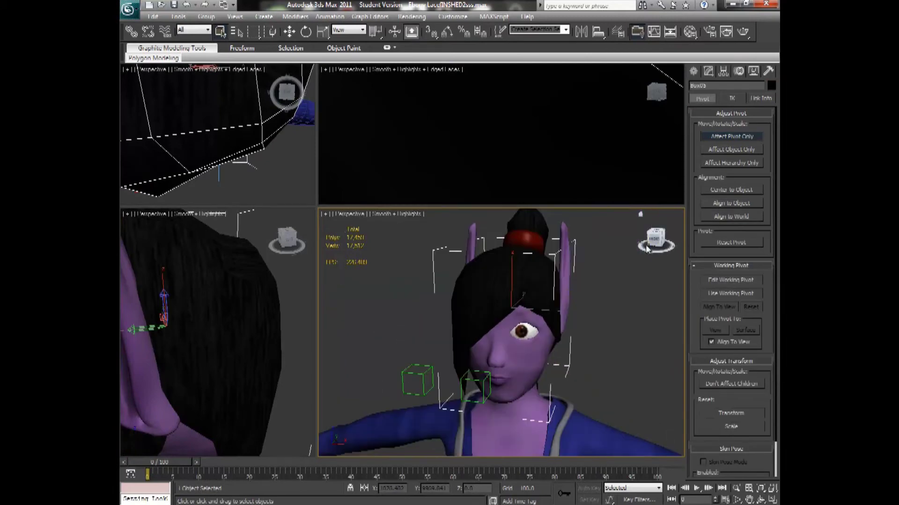
pyautogui.scroll(1, 644, 234)
pyautogui.click(427, 385)
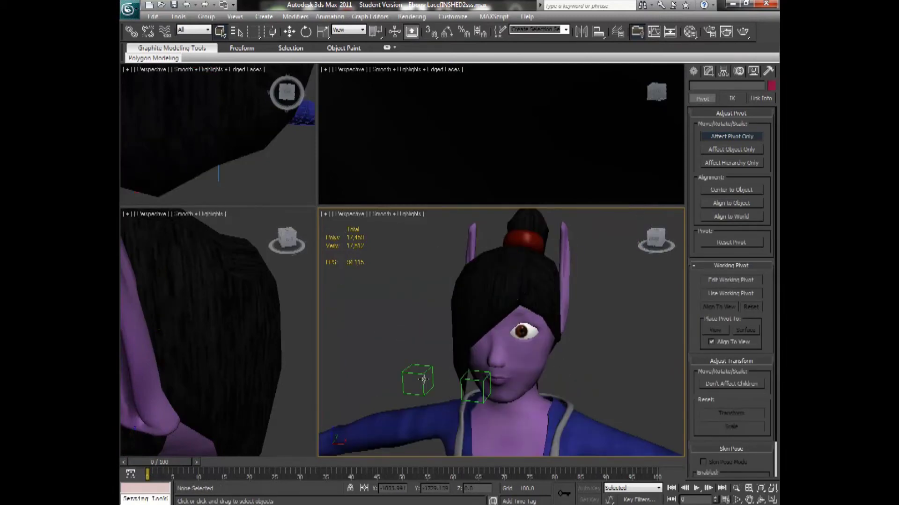
pyautogui.click(461, 394)
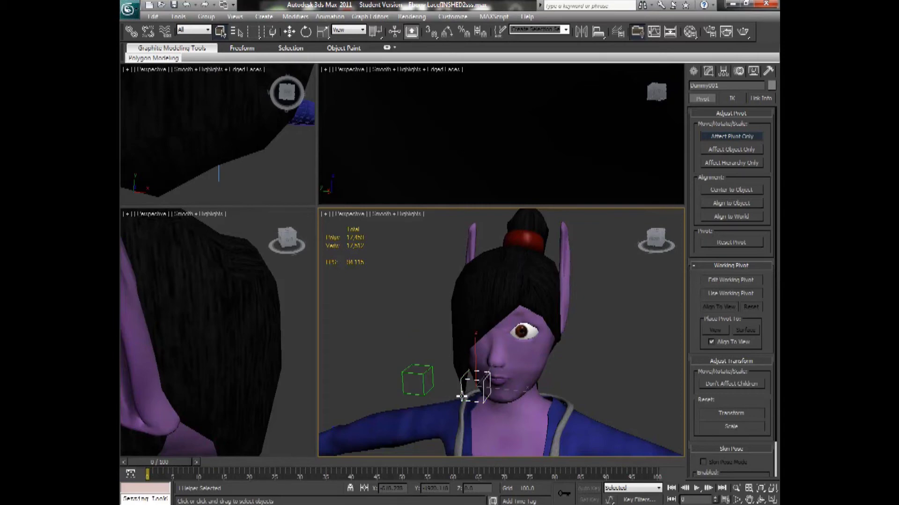
pyautogui.click(427, 395)
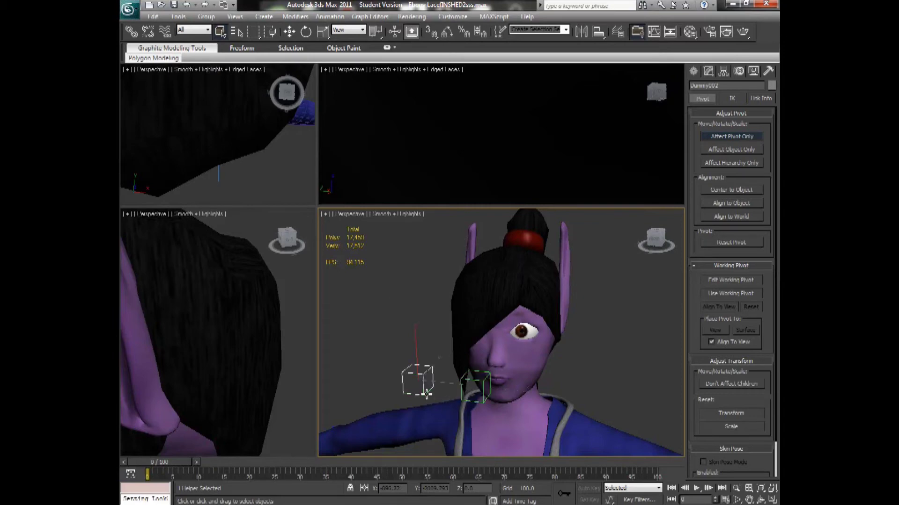
pyautogui.keyDown('ctrl'); pyautogui.click(462, 398); pyautogui.keyUp('ctrl')
pyautogui.click(285, 35)
pyautogui.press('d')
pyautogui.moveTo(411, 344); pyautogui.dragTo(418, 370)
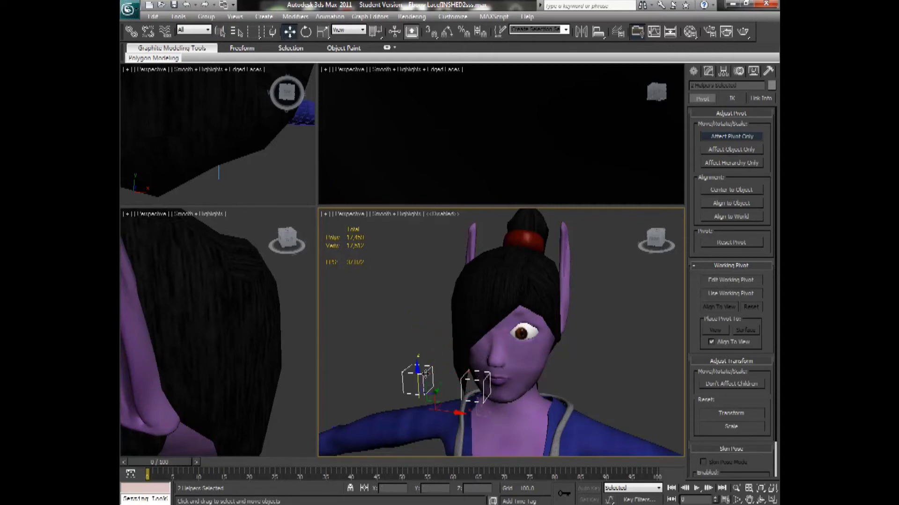
pyautogui.press('d')
pyautogui.hotkey('ctrl', 'z')
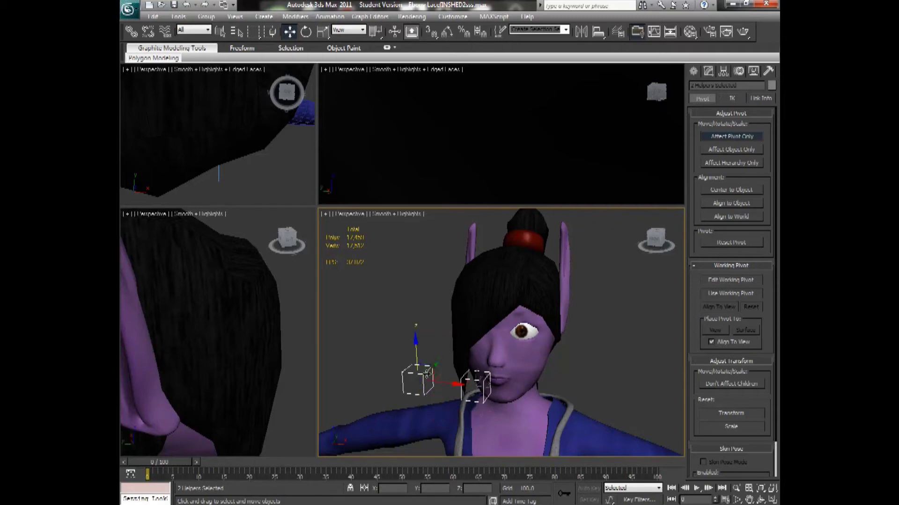
pyautogui.click(459, 323)
pyautogui.click(415, 316)
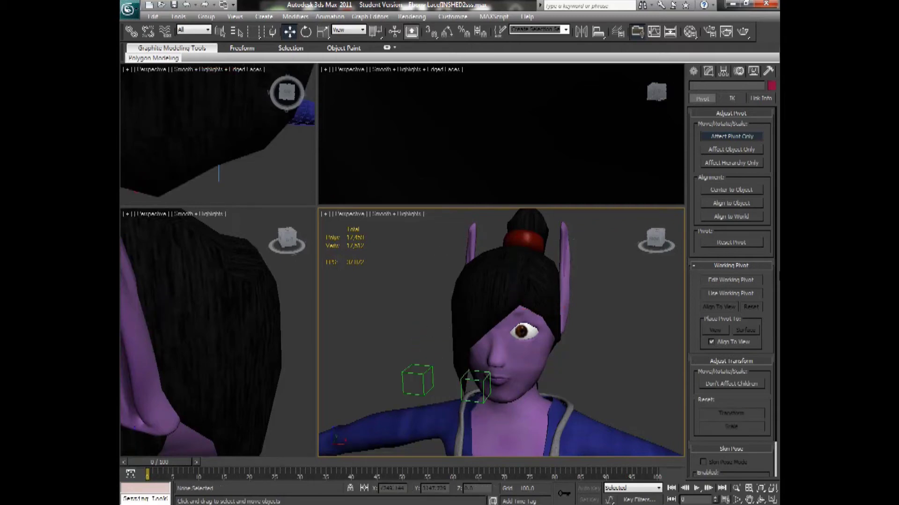
# Create a third Dummy helper below the two eye dummies, clearly larger than either of them.
pyautogui.click(655, 236)
pyautogui.keyDown('alt'); pyautogui.moveTo(487, 283); pyautogui.dragTo(458, 299, button='middle'); pyautogui.keyUp('alt')
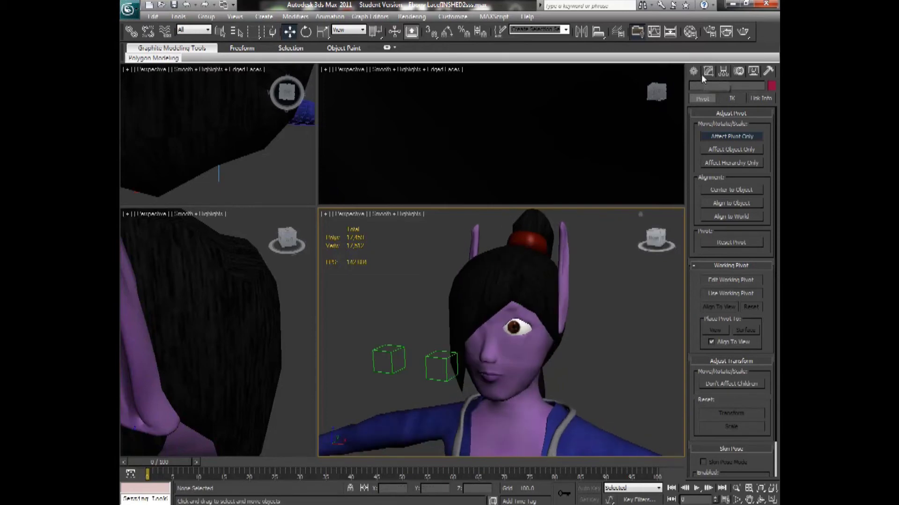
pyautogui.click(753, 71)
pyautogui.click(693, 71)
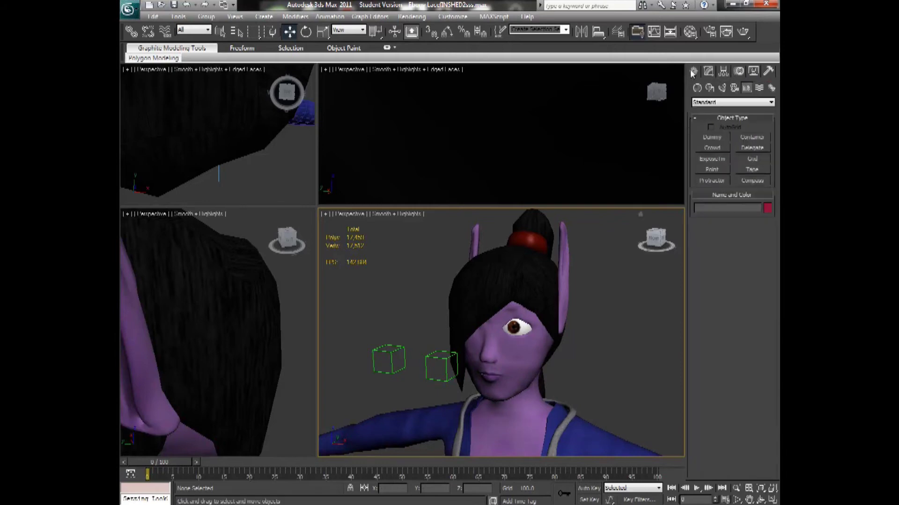
pyautogui.click(712, 137)
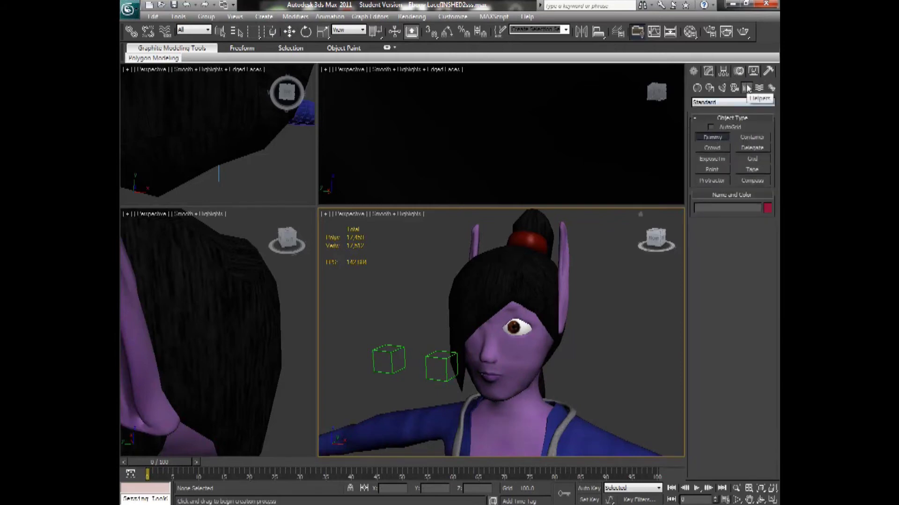
pyautogui.moveTo(404, 410); pyautogui.dragTo(447, 416)
# Move the new large dummy in front of the character and raise it to about the height of the eye dummies.
pyautogui.click(289, 31)
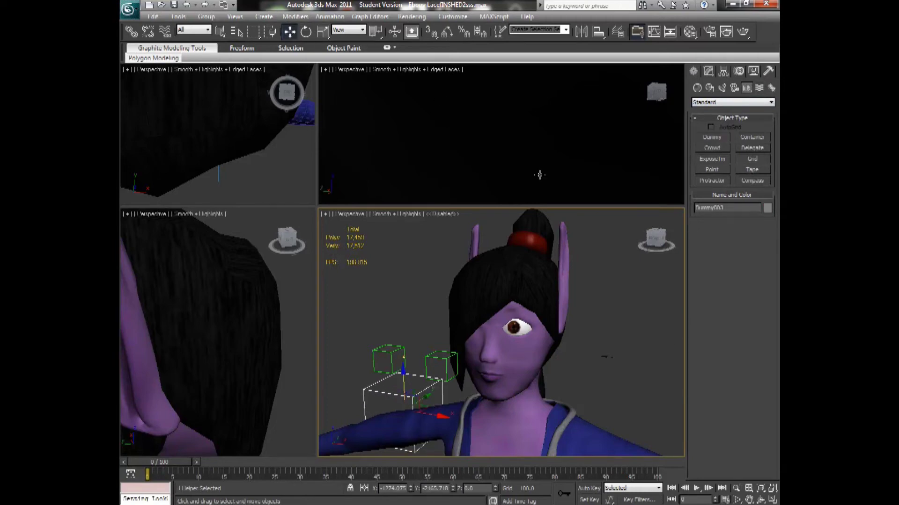
pyautogui.click(657, 234)
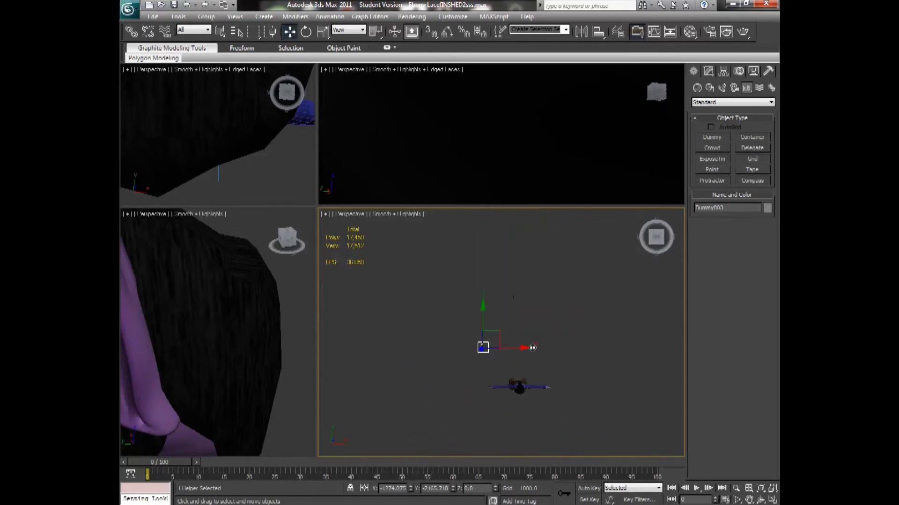
pyautogui.click(528, 353)
pyautogui.click(482, 347)
pyautogui.moveTo(520, 348); pyautogui.dragTo(557, 348)
pyautogui.moveTo(520, 304); pyautogui.dragTo(520, 353)
pyautogui.press('z')
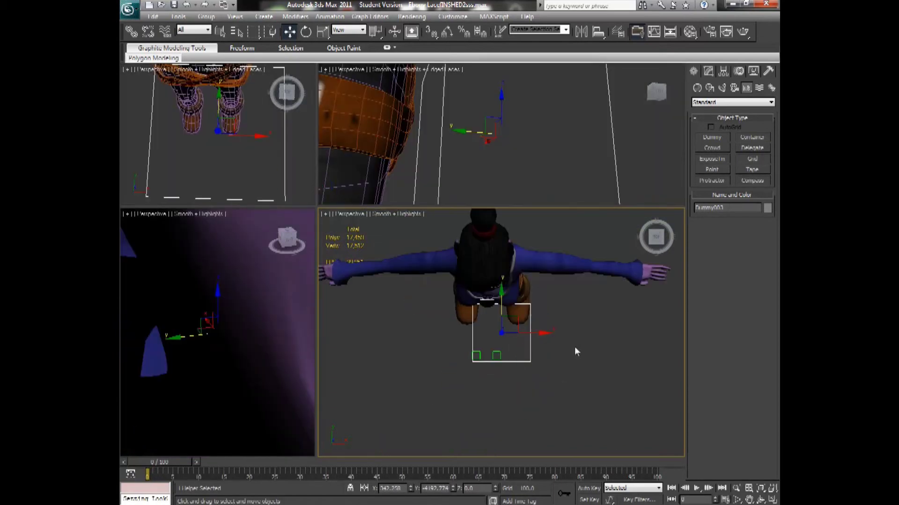
pyautogui.click(663, 238)
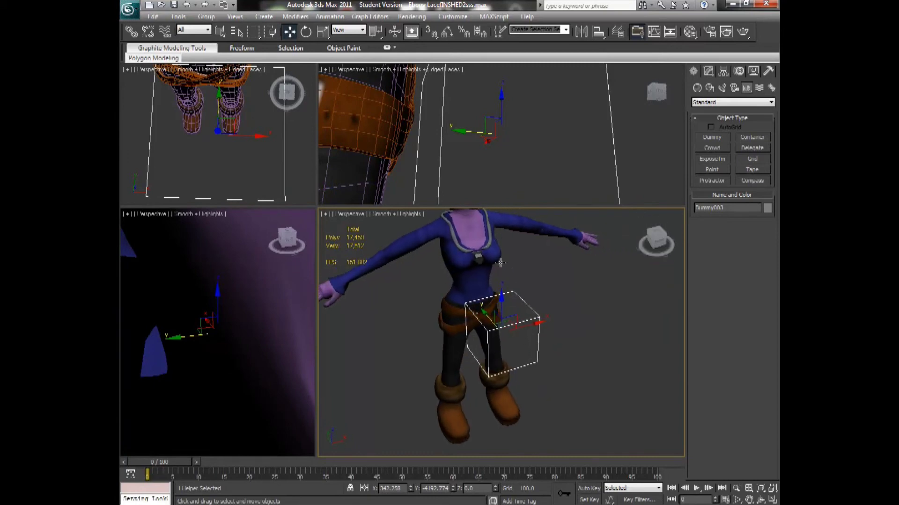
pyautogui.moveTo(501, 302); pyautogui.dragTo(509, 159)
# Scale the large dummy down uniformly to about 34 percent.
pyautogui.click(323, 31)
pyautogui.moveTo(522, 249); pyautogui.dragTo(404, 268)
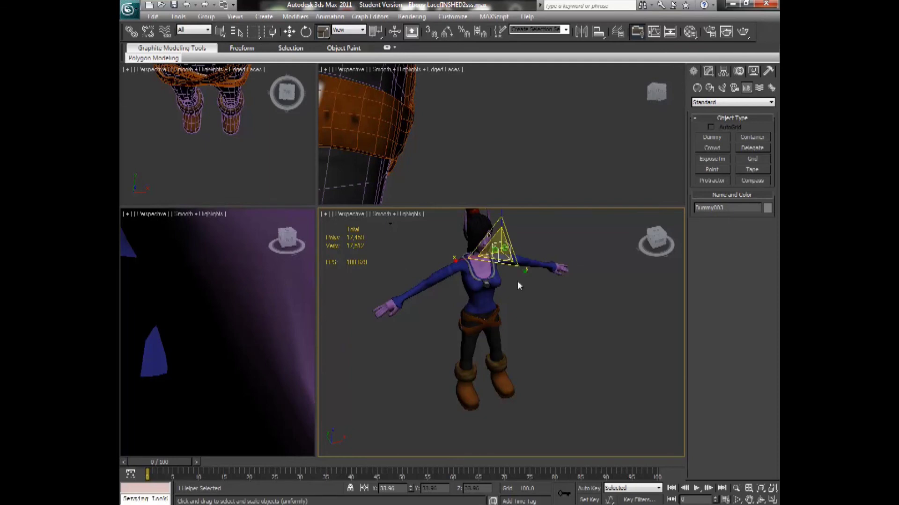
pyautogui.press('z')
# Reposition the large dummy so it is centred on the face and encloses both small eye dummies.
pyautogui.click(289, 31)
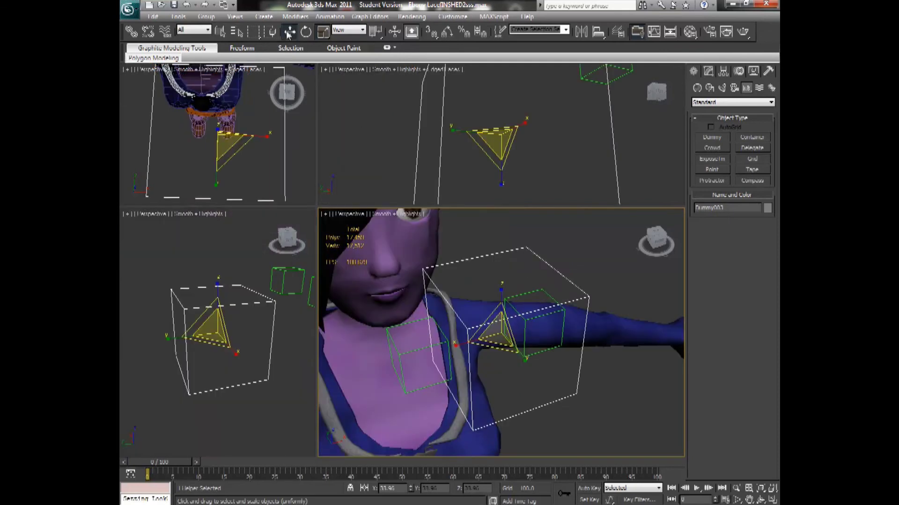
pyautogui.moveTo(542, 324); pyautogui.dragTo(509, 333)
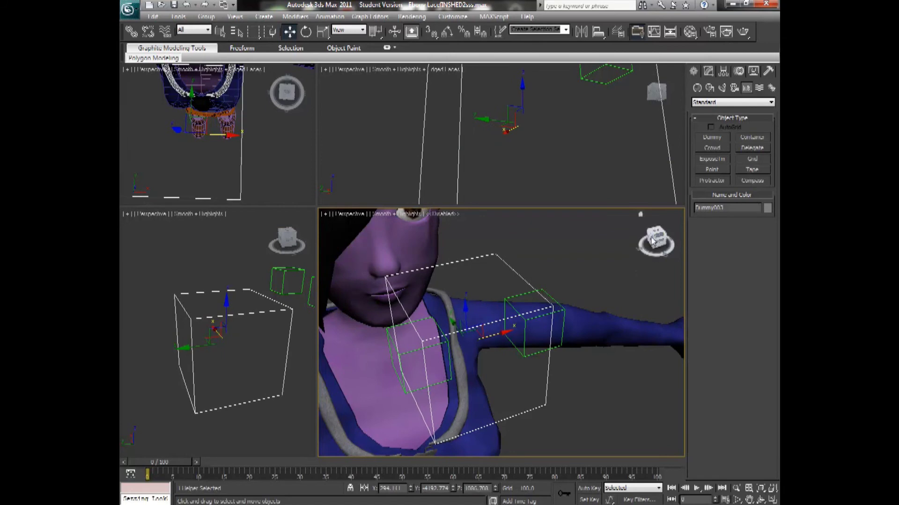
pyautogui.moveTo(656, 240); pyautogui.dragTo(649, 243)
pyautogui.press('7')
pyautogui.scroll(-4, 585, 280)
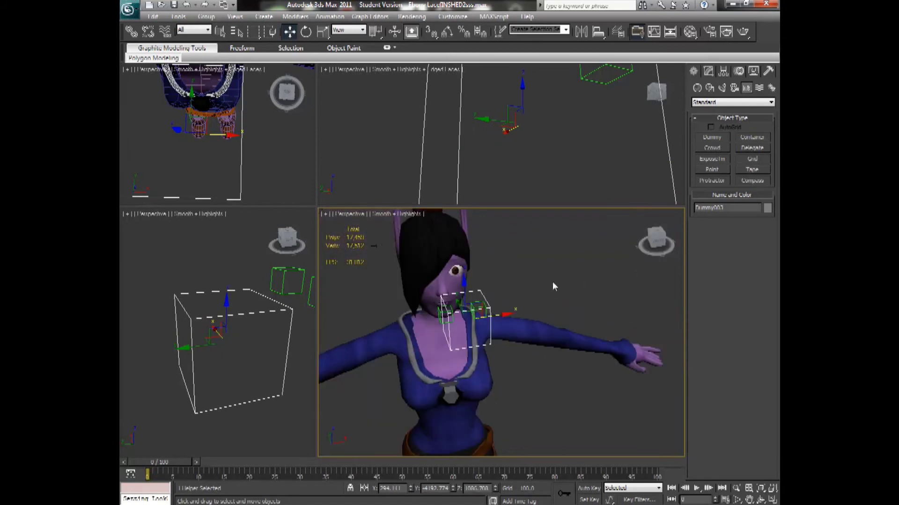
pyautogui.click(654, 242)
pyautogui.keyDown('alt'); pyautogui.moveTo(569, 260); pyautogui.dragTo(487, 254, button='middle'); pyautogui.keyUp('alt')
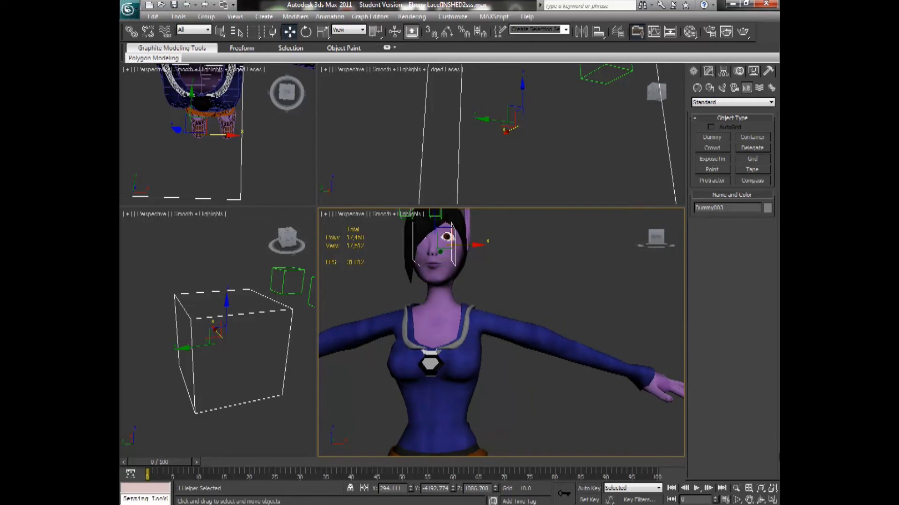
pyautogui.click(747, 499)
pyautogui.moveTo(499, 267); pyautogui.dragTo(492, 288)
pyautogui.click(289, 31)
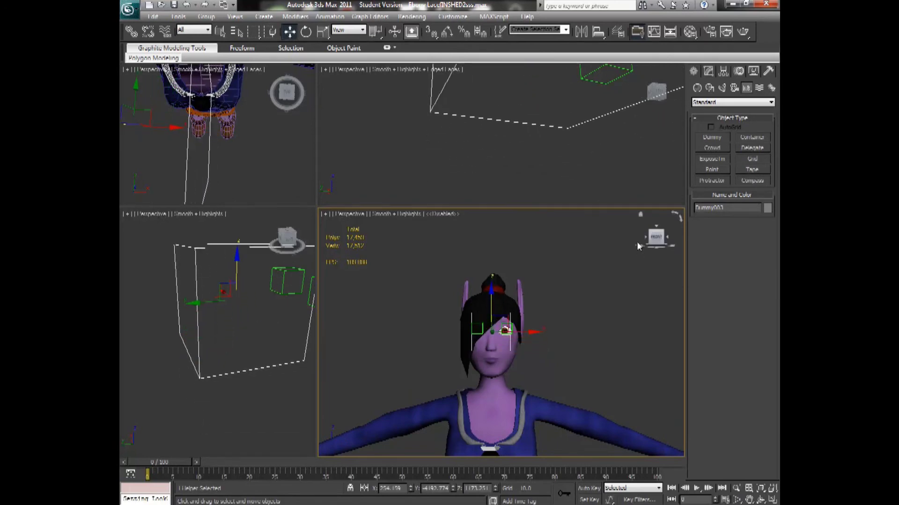
pyautogui.moveTo(656, 242); pyautogui.dragTo(674, 254)
pyautogui.moveTo(472, 343); pyautogui.dragTo(453, 361)
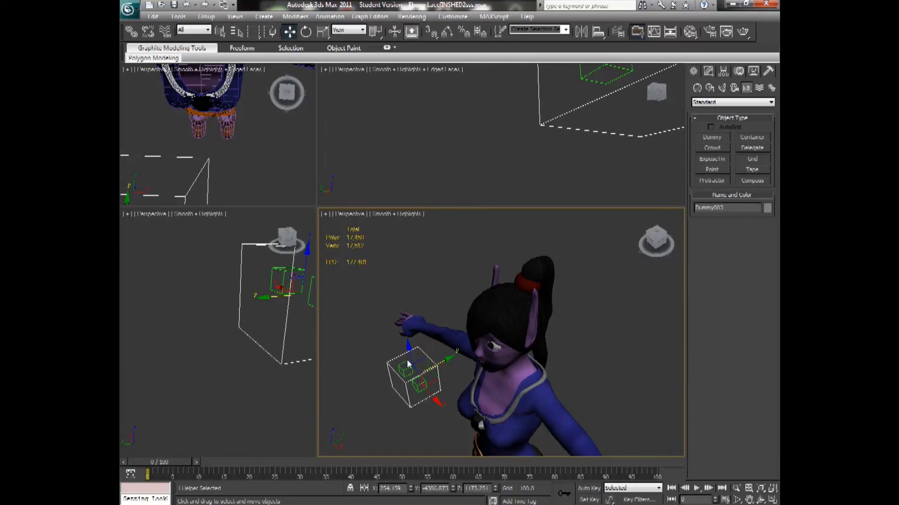
# Try to link the two eye dummies to the large dummy and test by moving the large dummy.
pyautogui.click(357, 361)
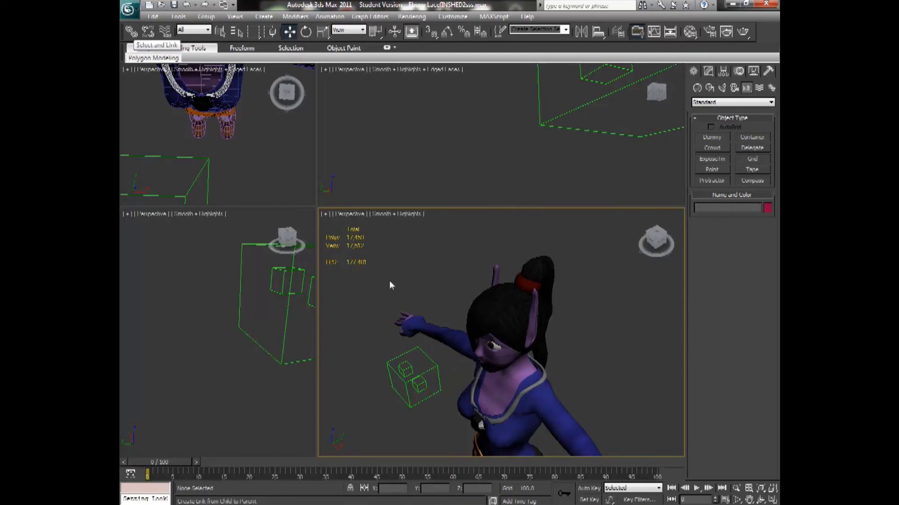
pyautogui.click(418, 387)
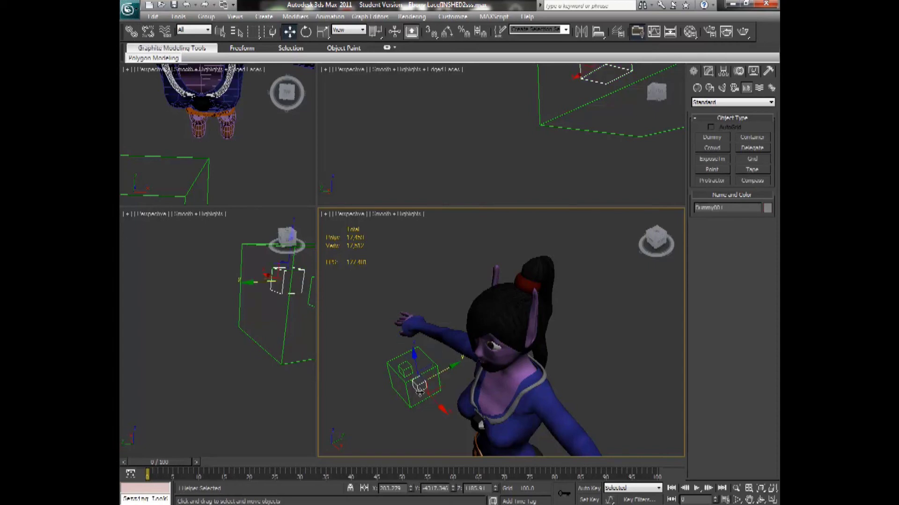
pyautogui.keyDown('ctrl'); pyautogui.click(400, 367); pyautogui.keyUp('ctrl')
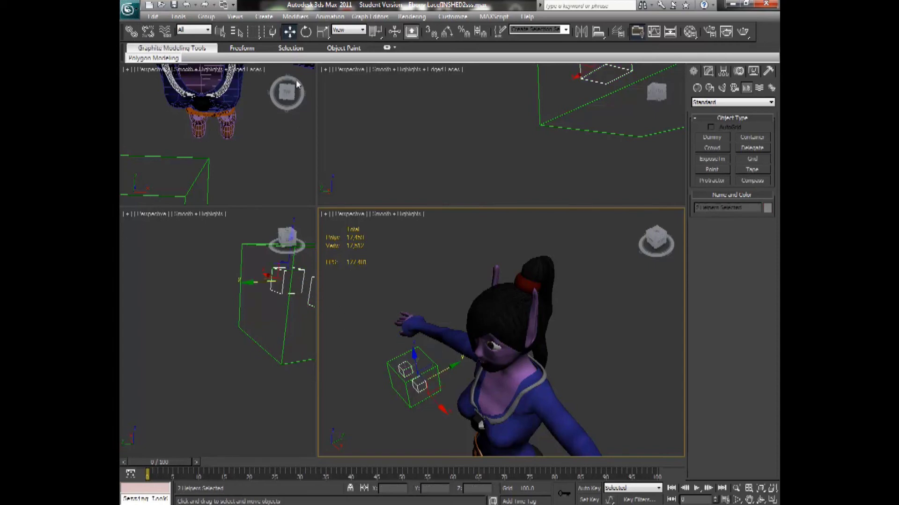
pyautogui.click(131, 31)
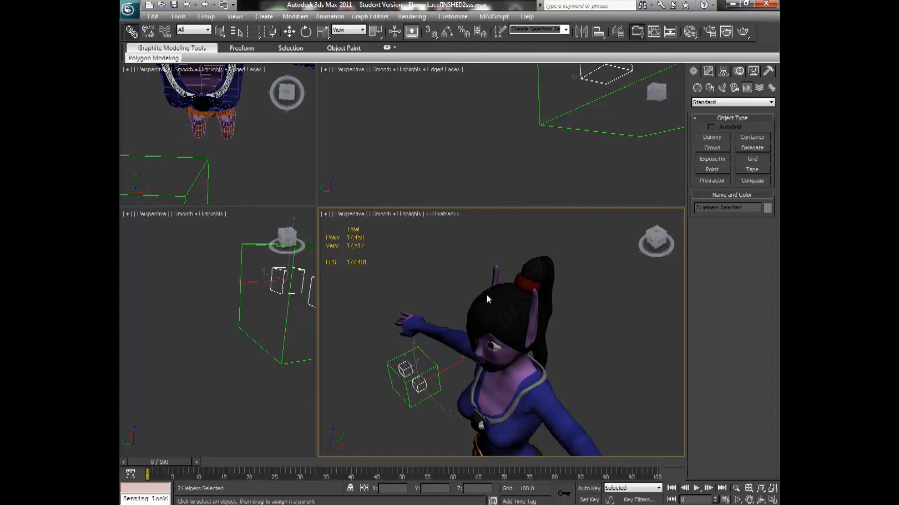
pyautogui.click(432, 360)
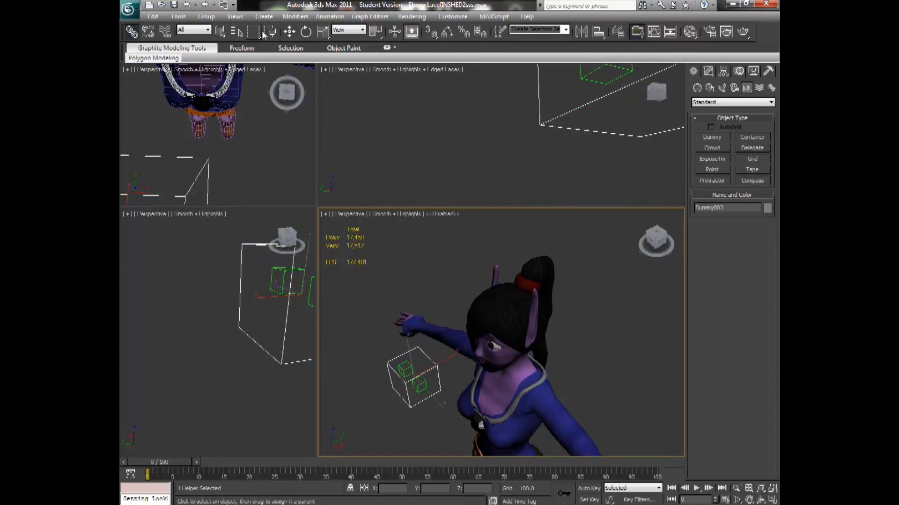
pyautogui.click(290, 32)
pyautogui.moveTo(410, 351)
pyautogui.mouseDown()
pyautogui.moveTo(410, 343)
pyautogui.moveTo(413, 364)
pyautogui.mouseUp()
# Select both small eye dummies and link them to the large dummy as their parent.
pyautogui.click(414, 384)
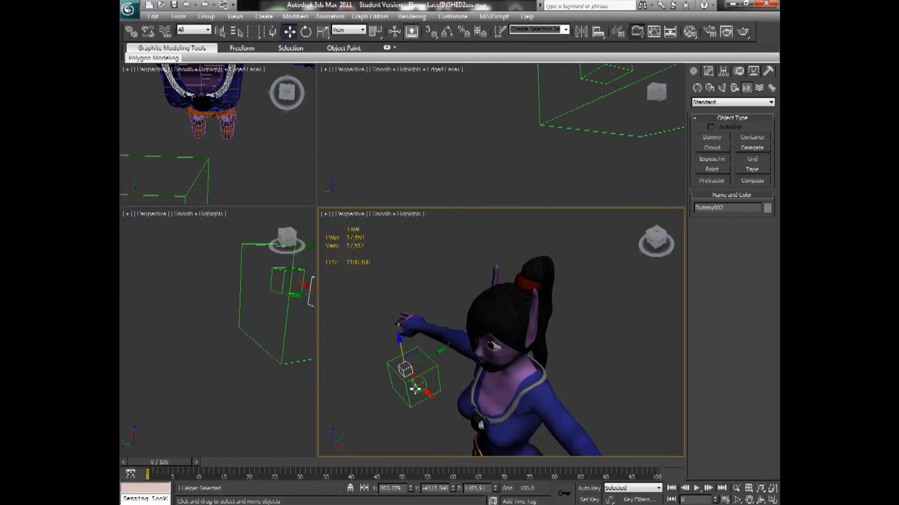
pyautogui.keyDown('ctrl'); pyautogui.click(405, 367); pyautogui.keyUp('ctrl')
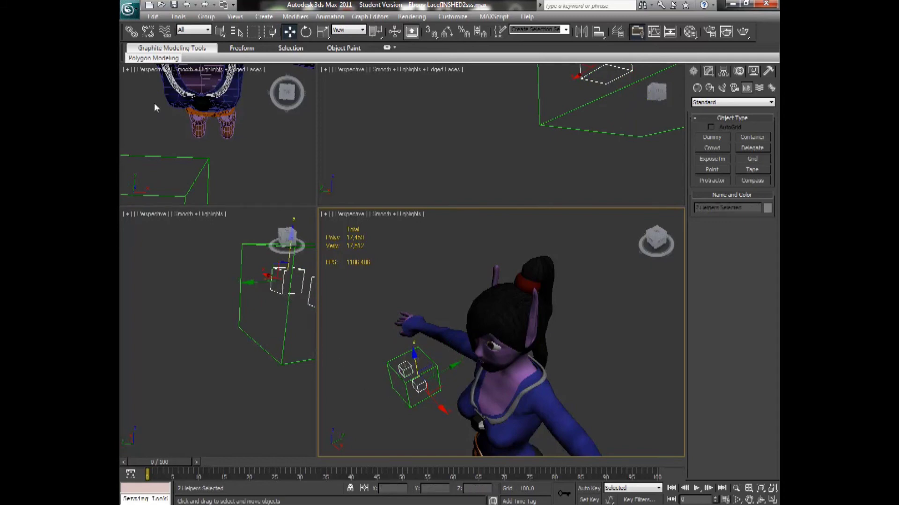
pyautogui.click(132, 31)
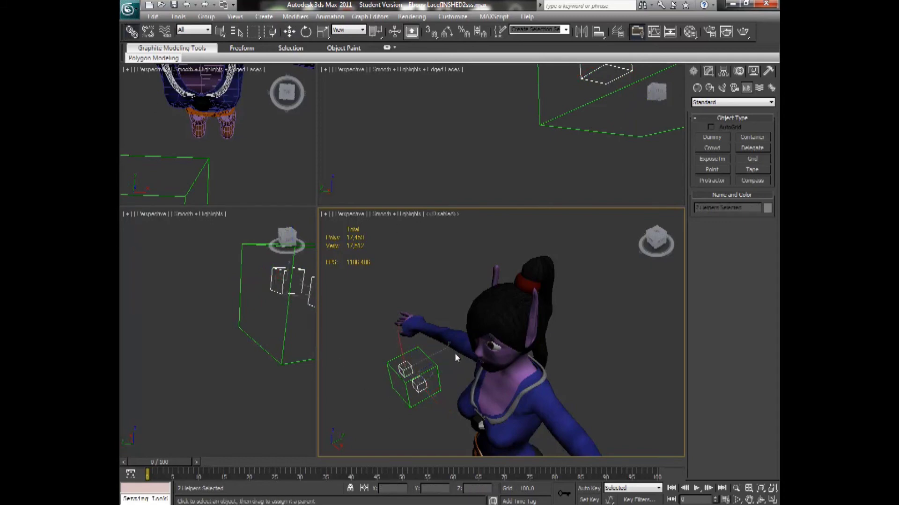
pyautogui.moveTo(418, 386); pyautogui.dragTo(437, 361)
# Move the large dummy around in front of the face to test that it drives both eye dummies and the gaze.
pyautogui.click(290, 32)
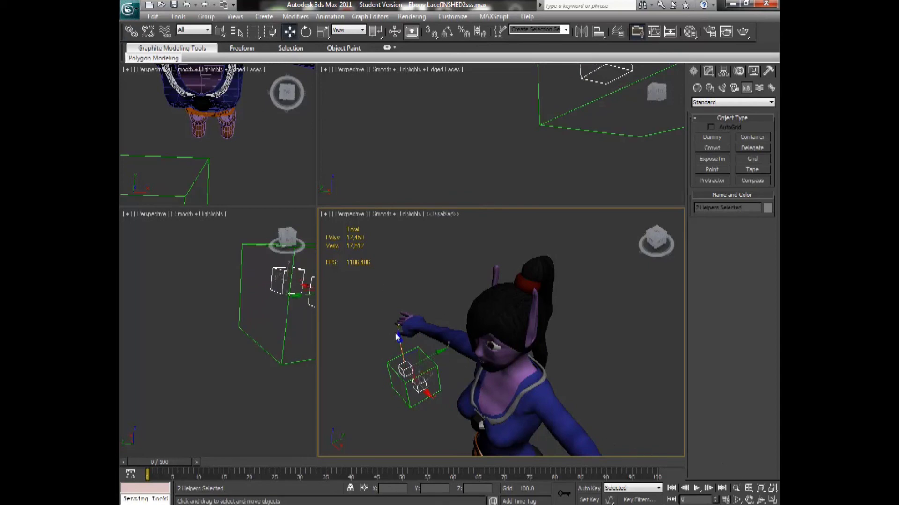
pyautogui.press('z')
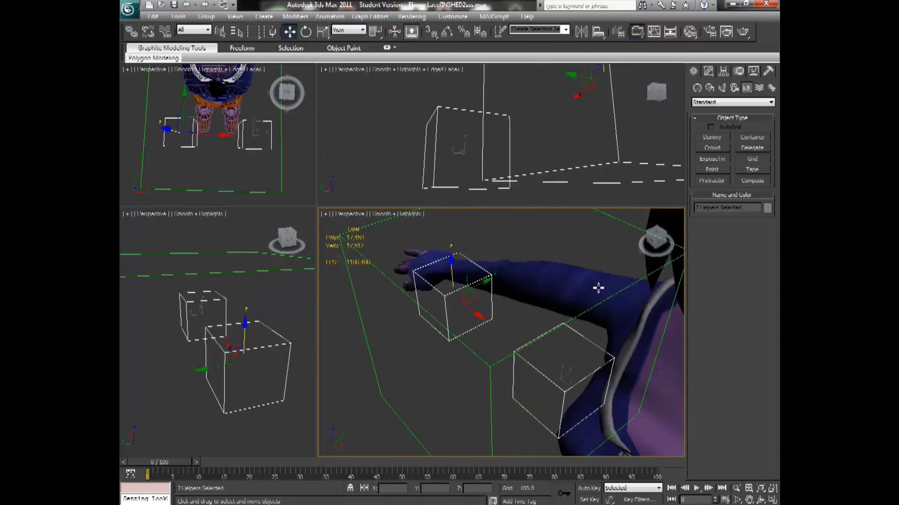
pyautogui.moveTo(656, 236); pyautogui.dragTo(628, 248)
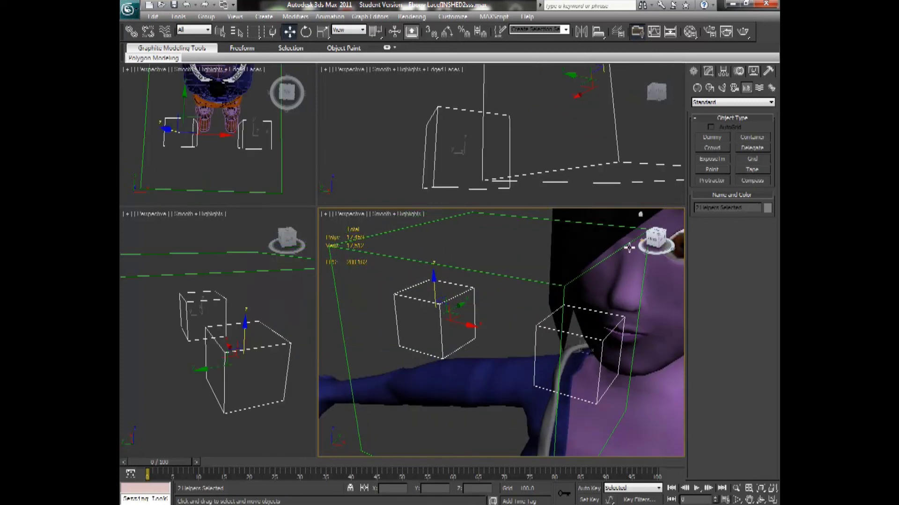
pyautogui.scroll(-8, 518, 303)
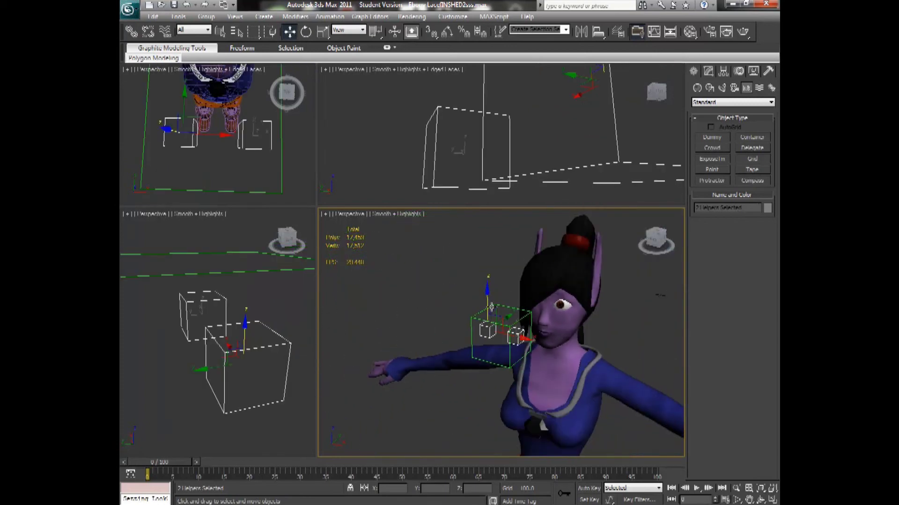
pyautogui.click(497, 305)
pyautogui.moveTo(502, 294)
pyautogui.mouseDown()
pyautogui.moveTo(499, 256)
pyautogui.moveTo(499, 318)
pyautogui.moveTo(503, 289)
pyautogui.mouseUp()
pyautogui.moveTo(542, 337); pyautogui.dragTo(580, 357)
pyautogui.moveTo(540, 295)
pyautogui.mouseDown()
pyautogui.moveTo(538, 319)
pyautogui.moveTo(533, 299)
pyautogui.mouseUp()
pyautogui.moveTo(571, 348); pyautogui.dragTo(560, 350)
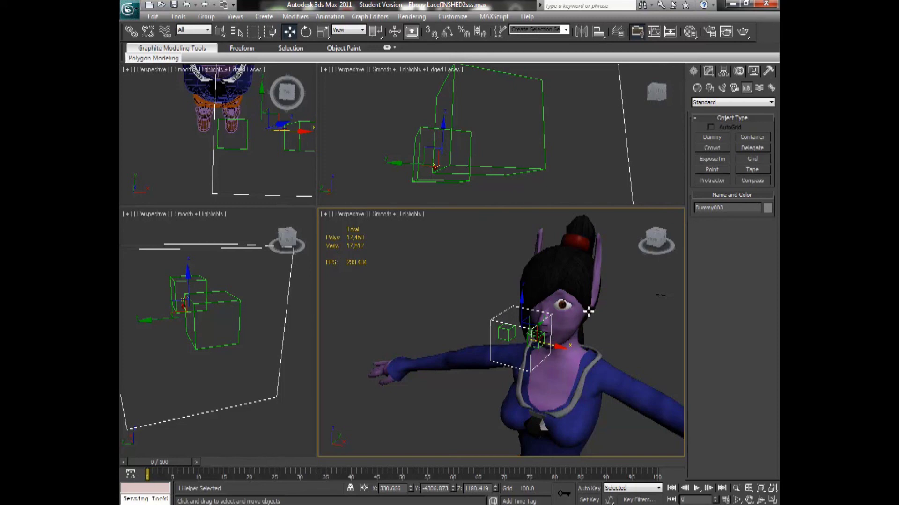
pyautogui.click(626, 334)
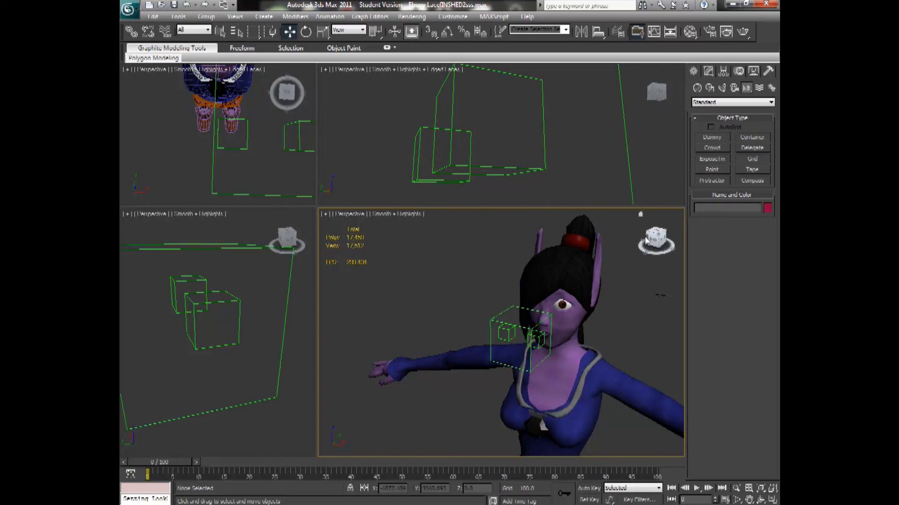
pyautogui.click(649, 242)
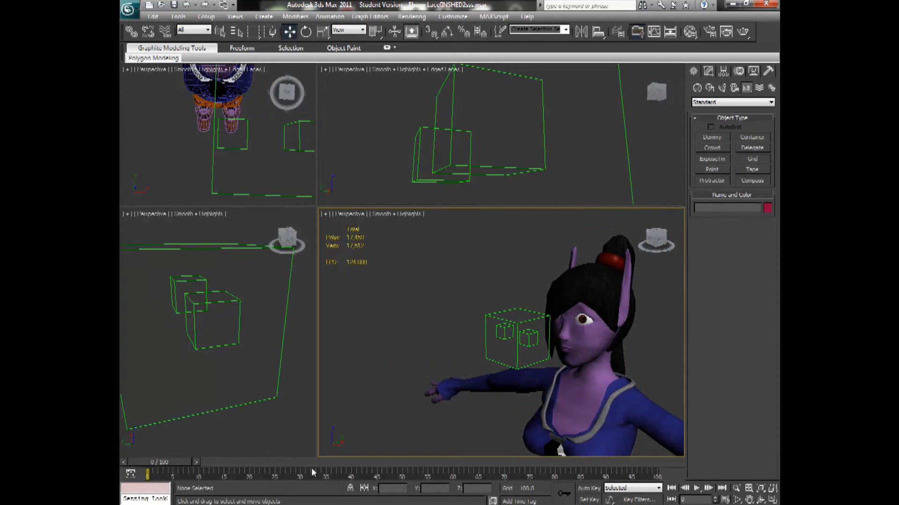
pyautogui.click(565, 502)
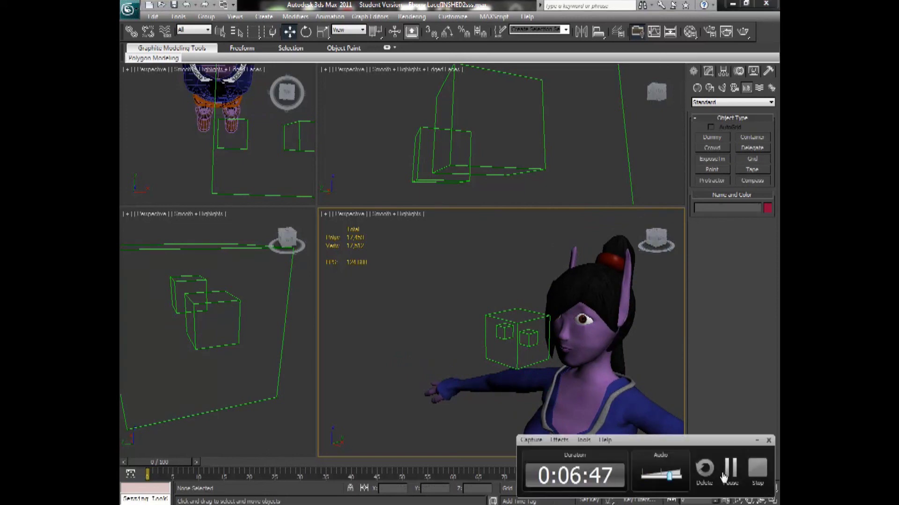
pyautogui.click(755, 475)
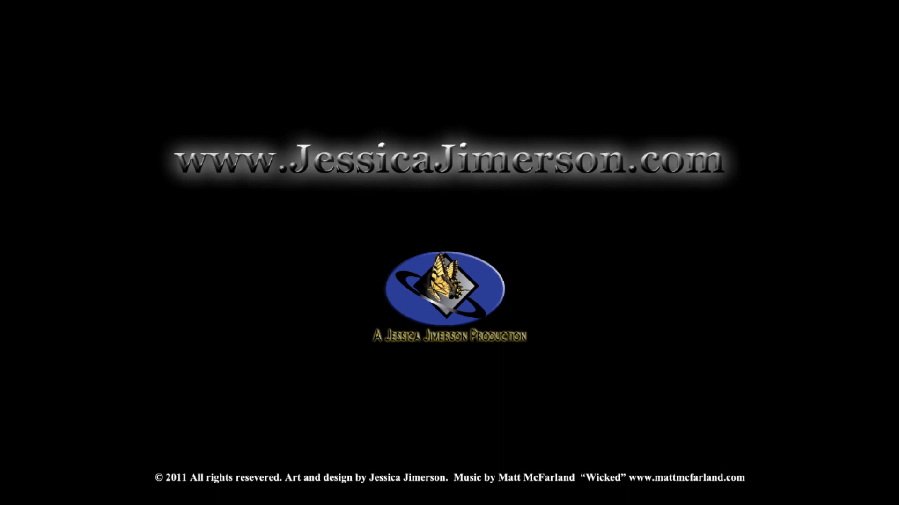